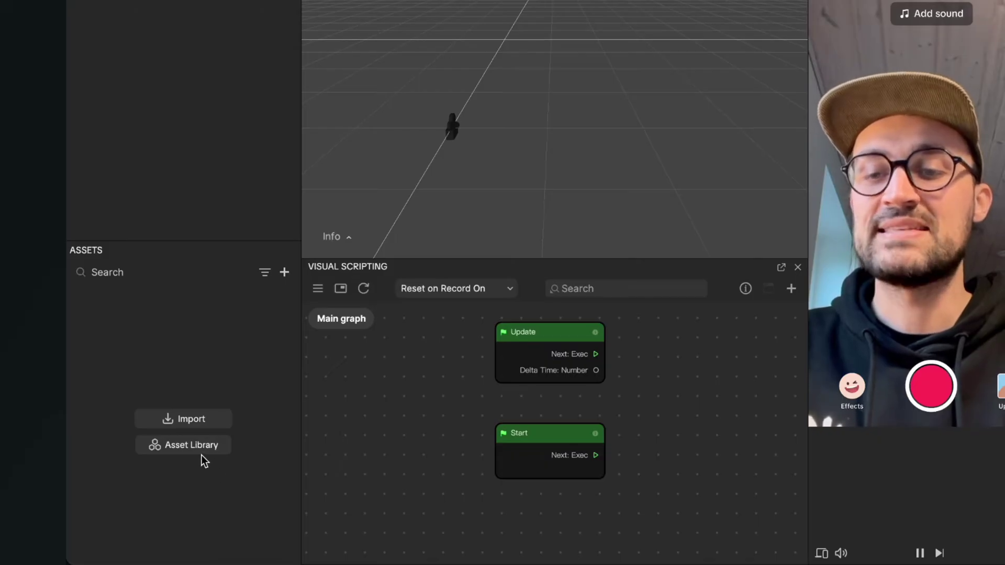
- Open the Asset Library and browse the Home, Makeup and Image Picker categories
left_click(183, 446)
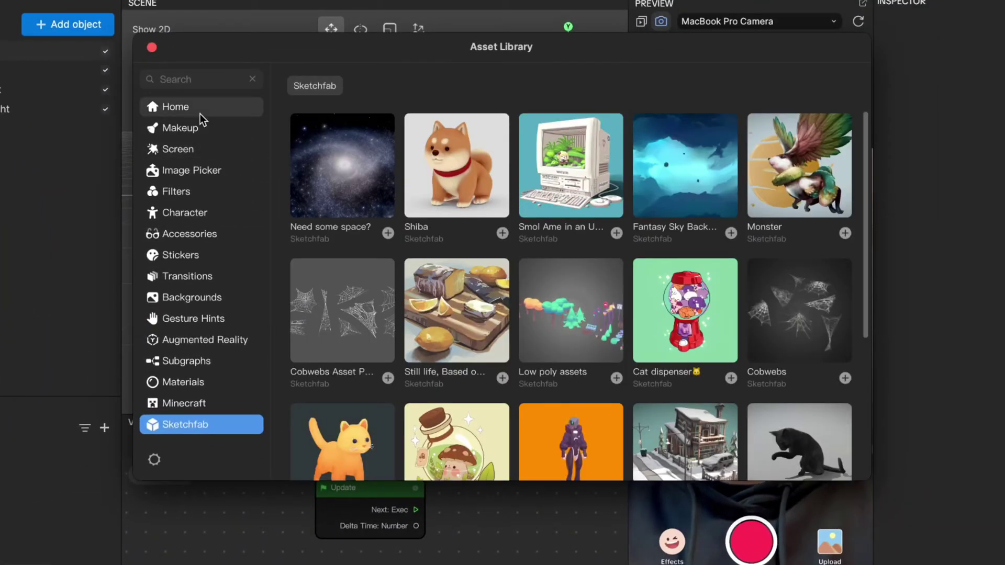
left_click(199, 110)
left_click(196, 126)
left_click(194, 163)
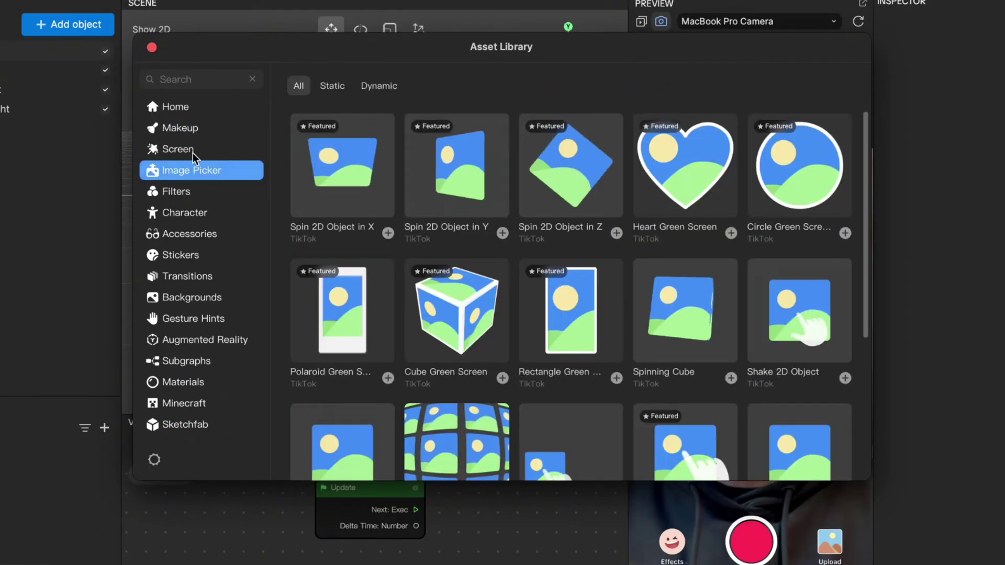
left_click(186, 108)
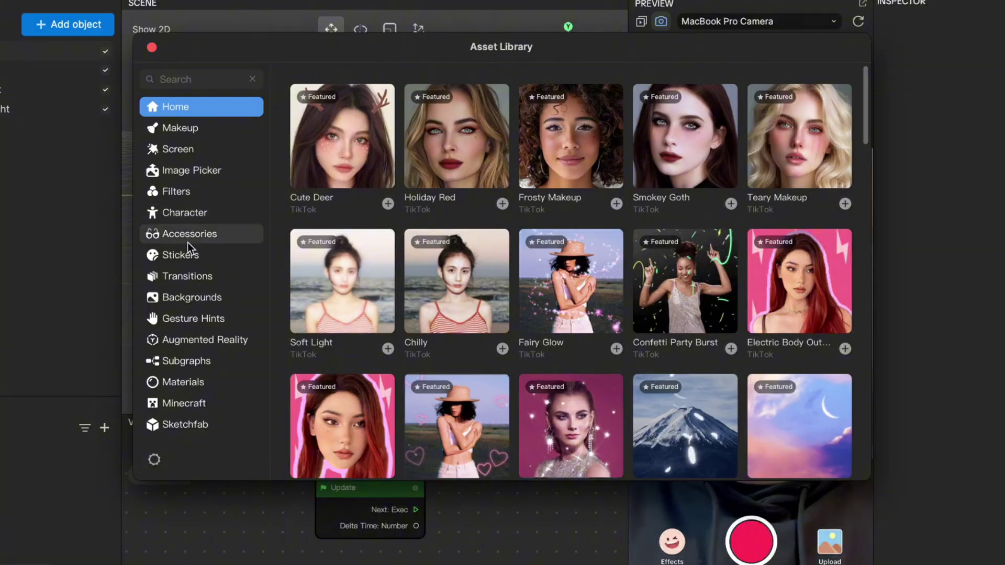
- Browse the Sketchfab 3D models and start a search for 'Pizza Slice'
left_click(197, 427)
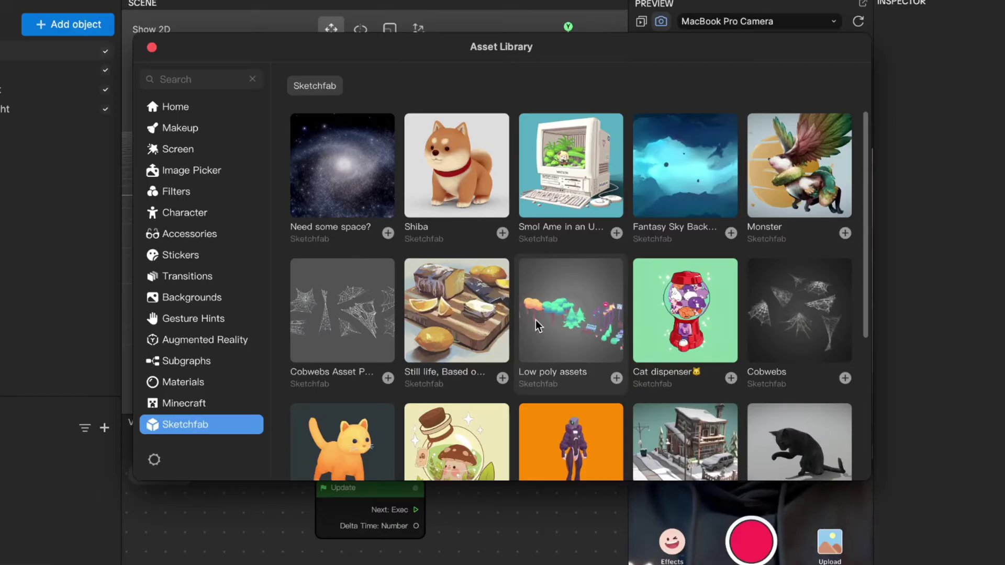
scroll(535, 324, "down", 5)
scroll(535, 319, "down", 3)
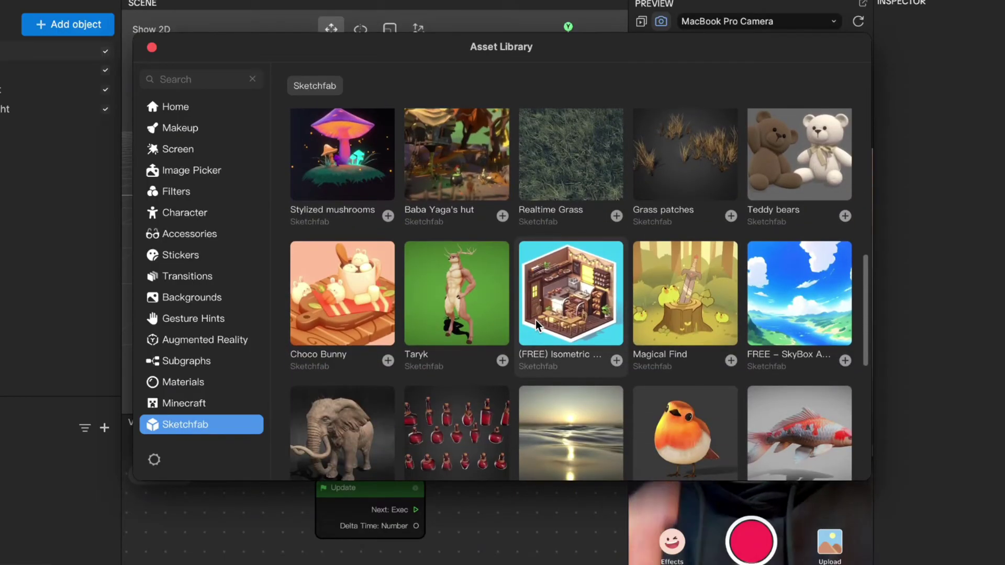
scroll(535, 319, "down", 3)
scroll(535, 320, "up", 10)
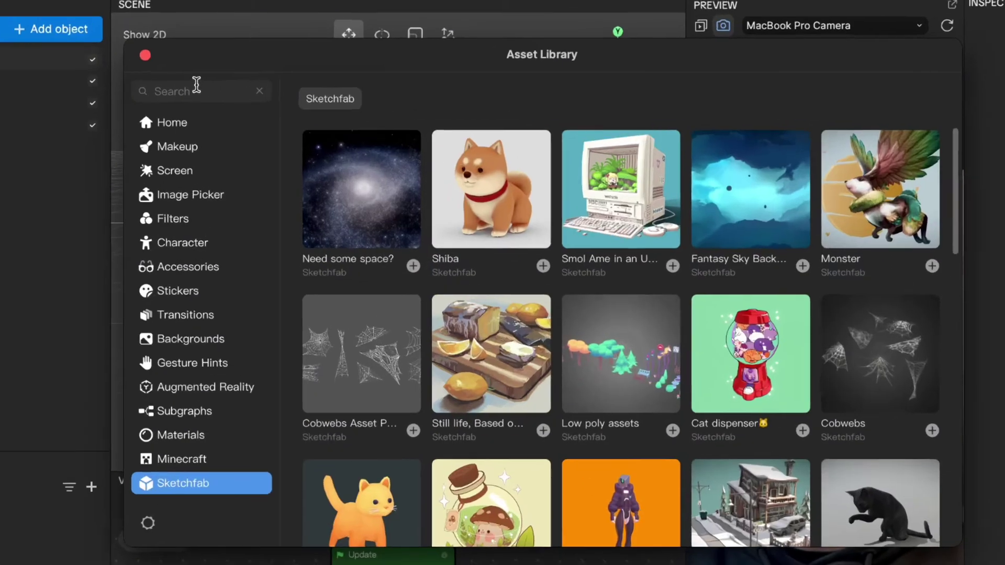
left_click(196, 84)
type("Pizza Slice")
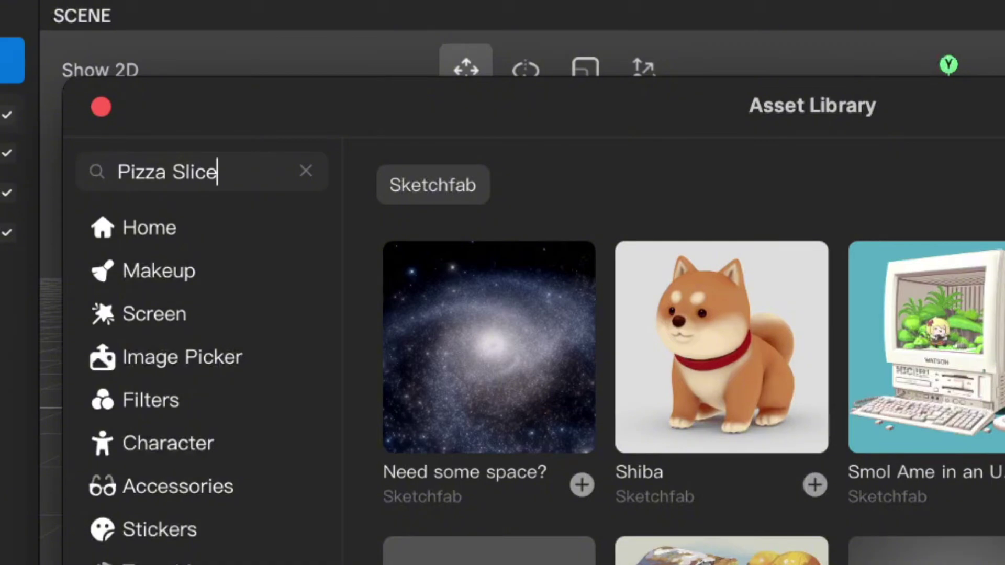
- Search for 'Pizza Slice' and import the 'A slice of pizza' Sketchfab model
key("Return")
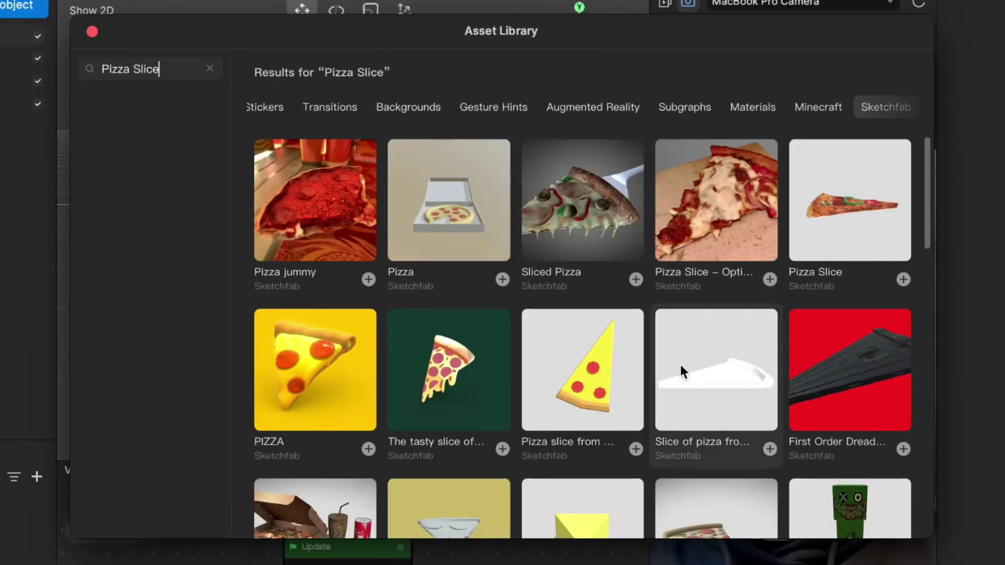
scroll(676, 366, "down", 15)
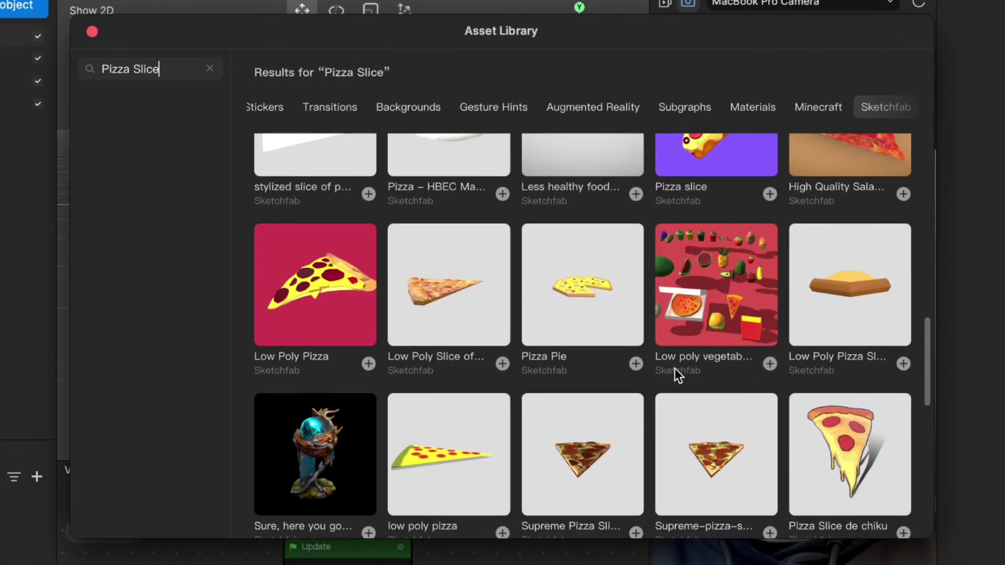
scroll(674, 368, "down", 5)
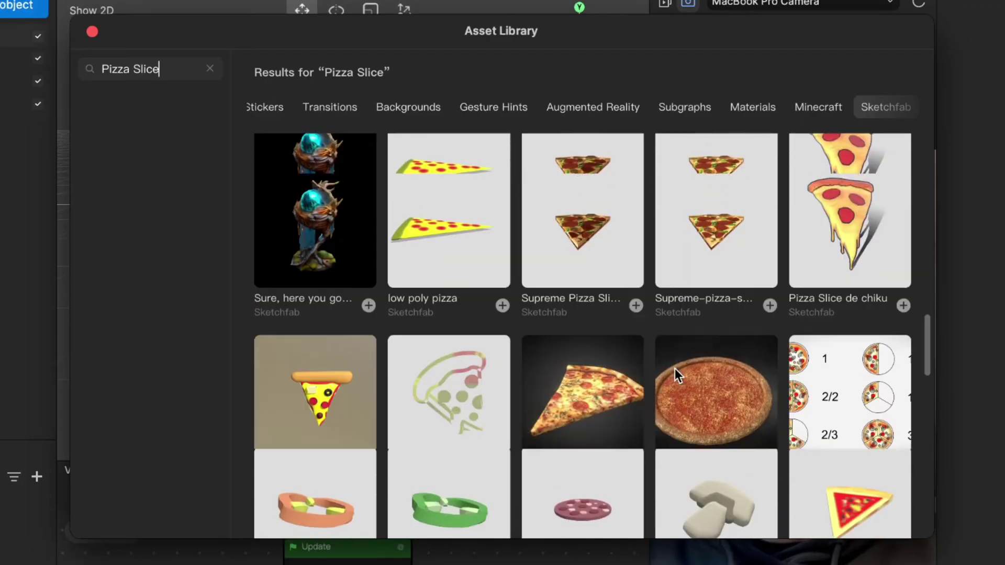
scroll(674, 368, "up", 12)
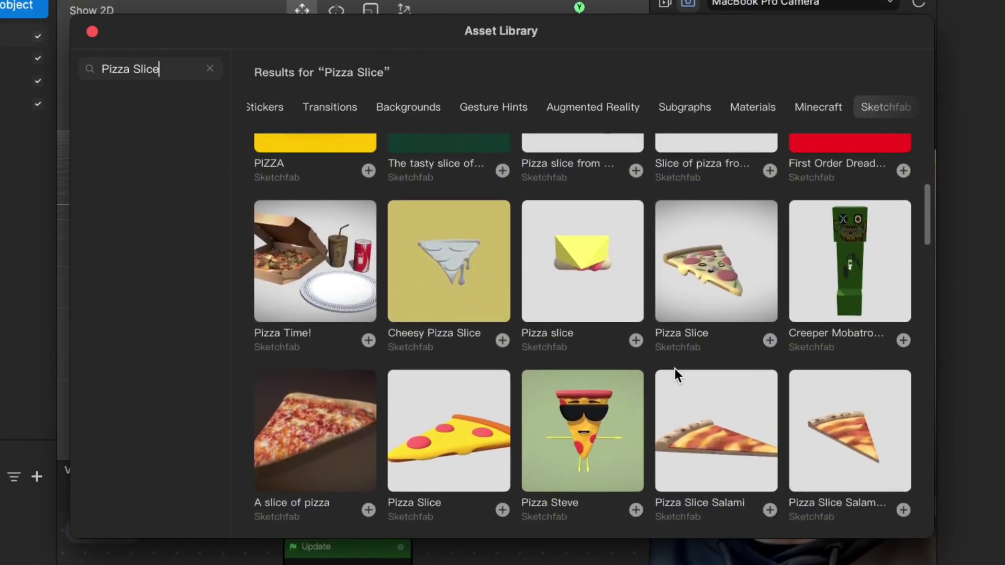
scroll(674, 368, "down", 2)
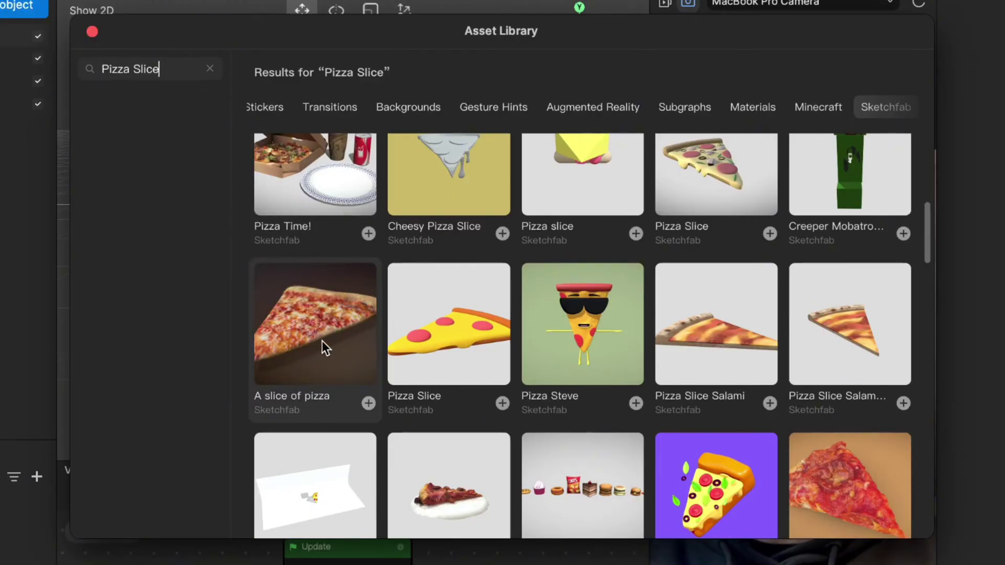
left_click(321, 345)
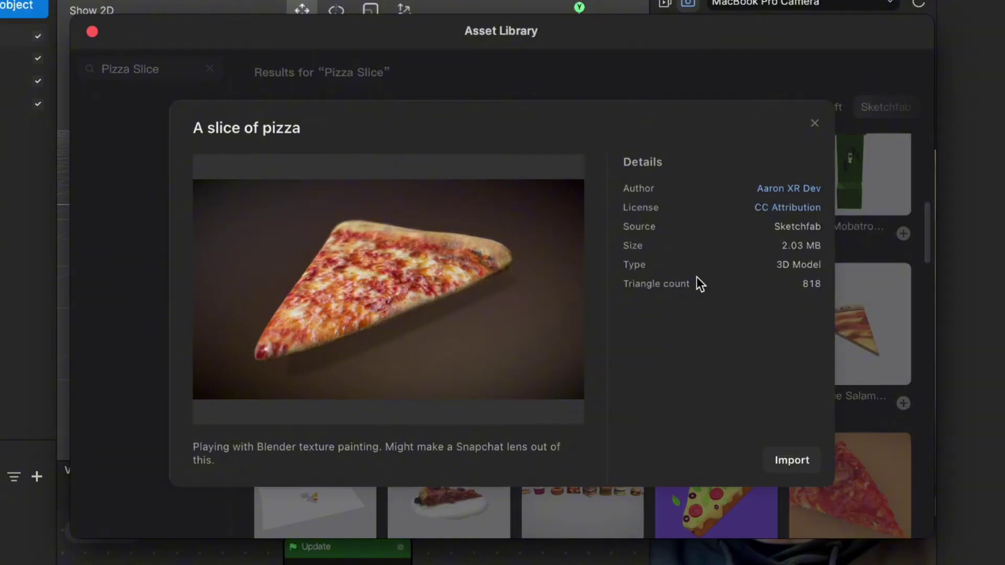
left_click(792, 459)
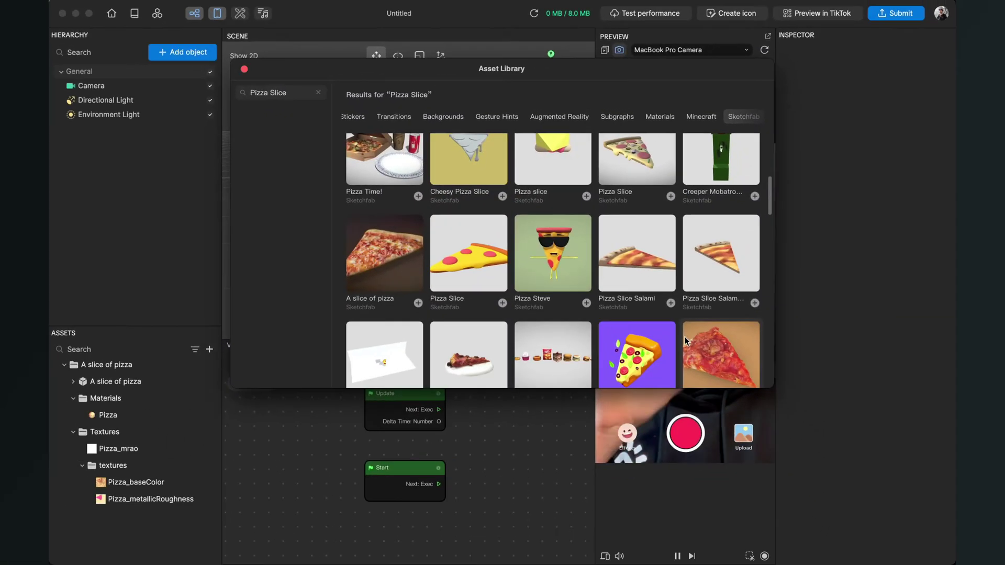
- Close the Asset Library and add an AR Tracking Head Tracker, creating Face Binding with Head
left_click(244, 68)
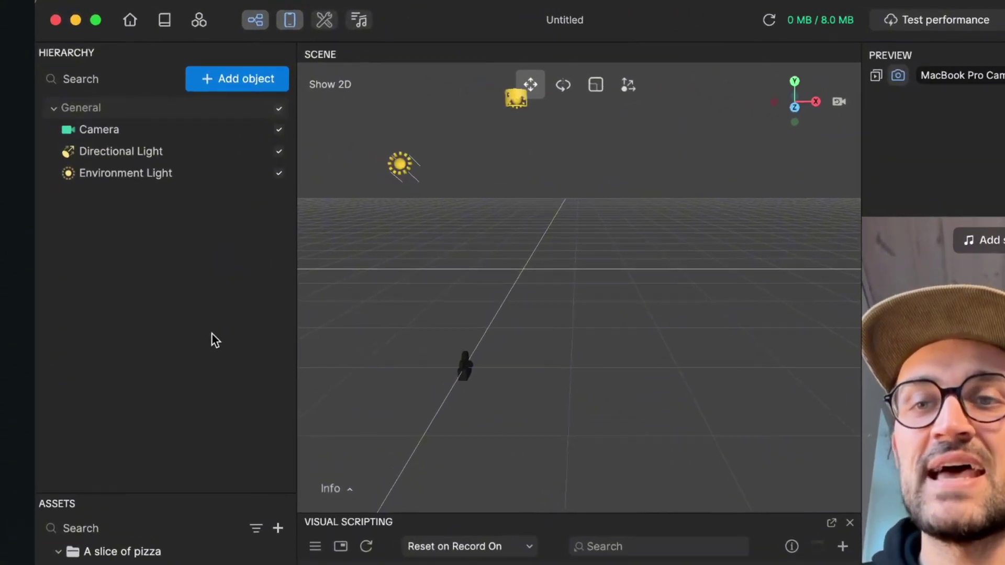
left_click(255, 81)
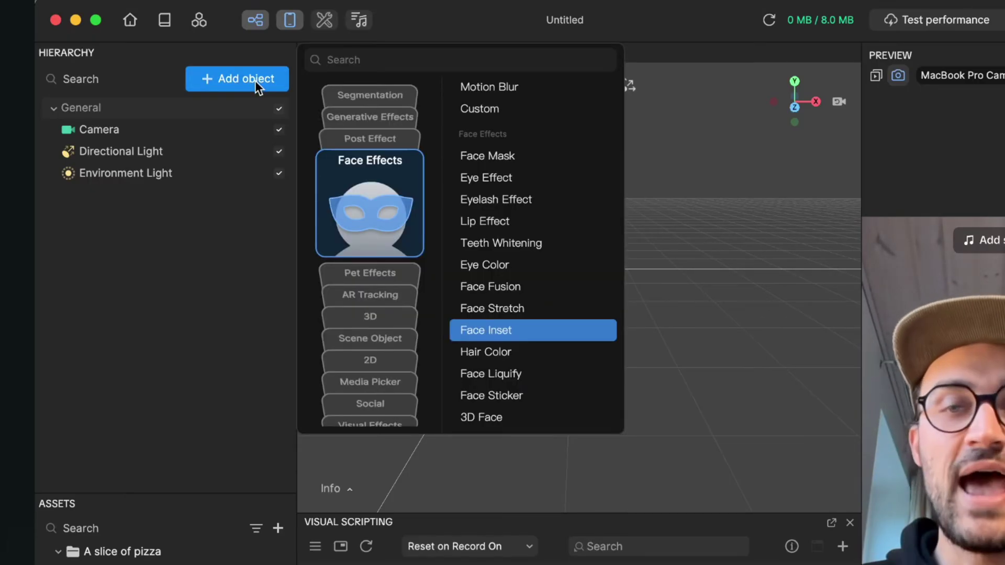
left_click(370, 295)
left_click(396, 138)
left_click(377, 116)
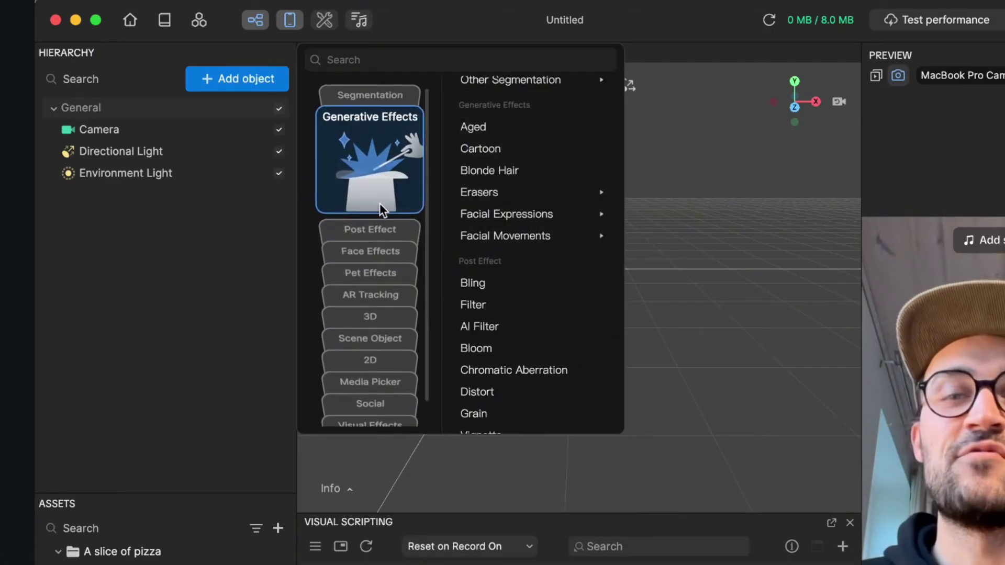
left_click(373, 273)
left_click(378, 295)
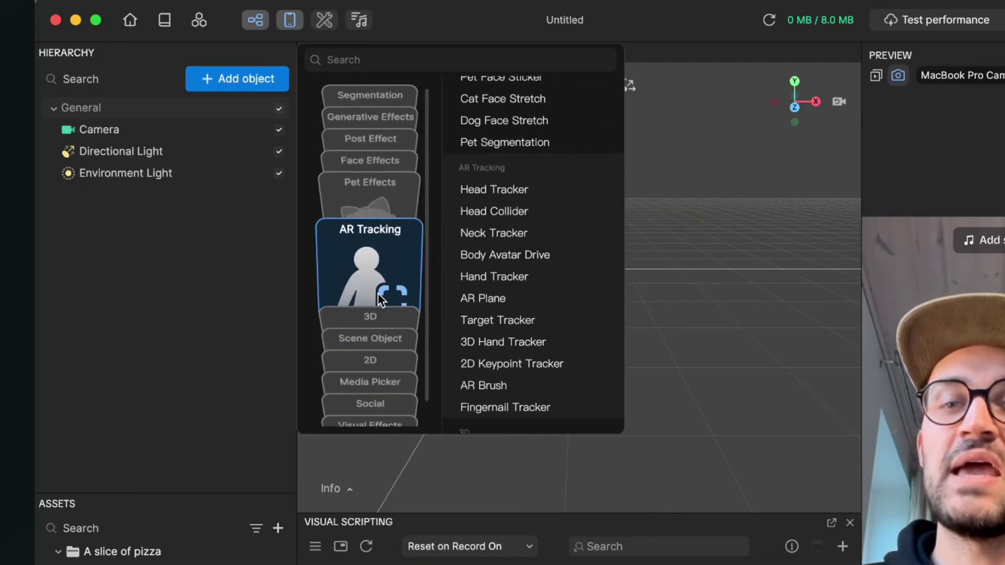
mouse_move(507, 189)
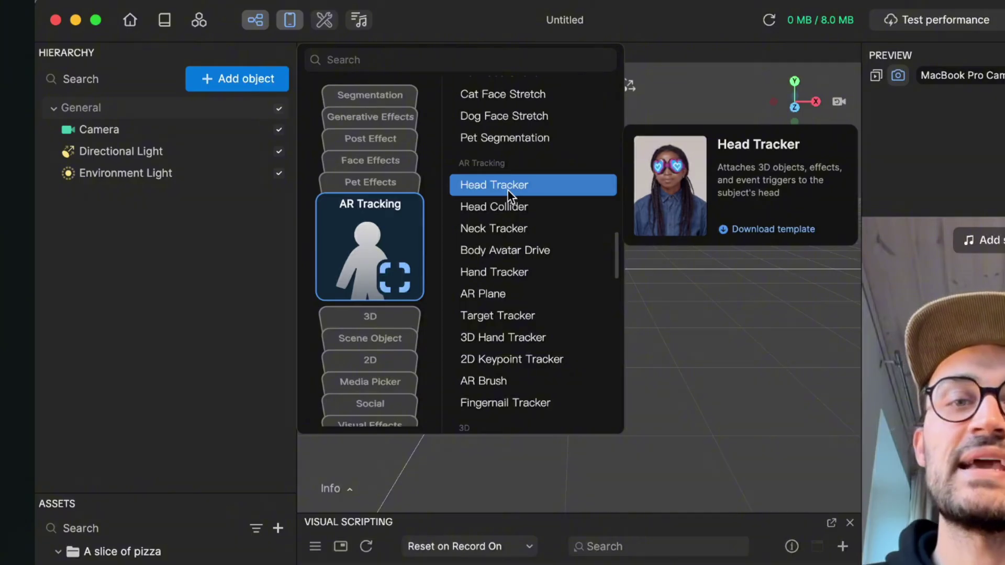
left_click(507, 190)
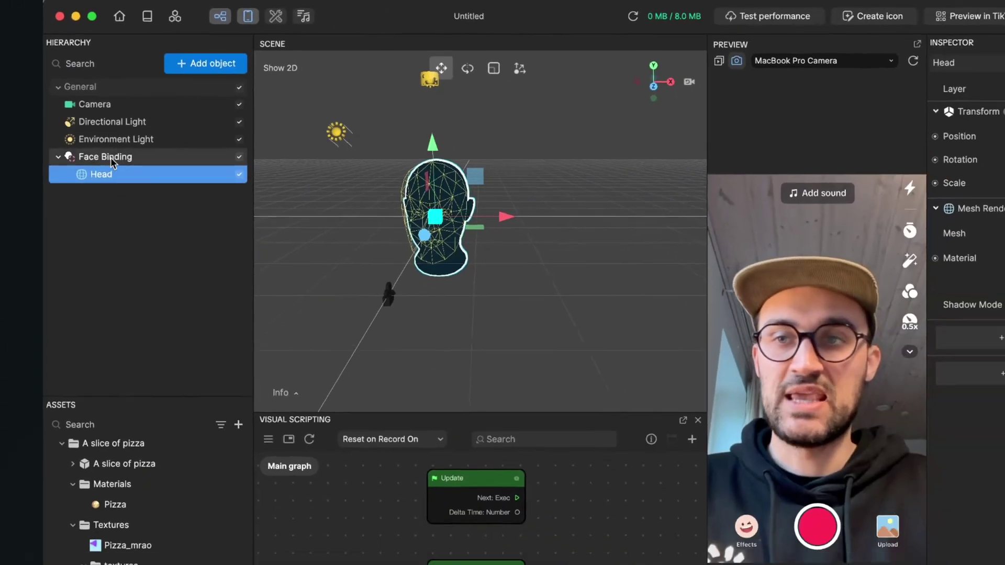
left_click(110, 196)
- Collapse the Materials and Textures folders and place the pizza model under Face Binding beside Head
left_click(104, 145)
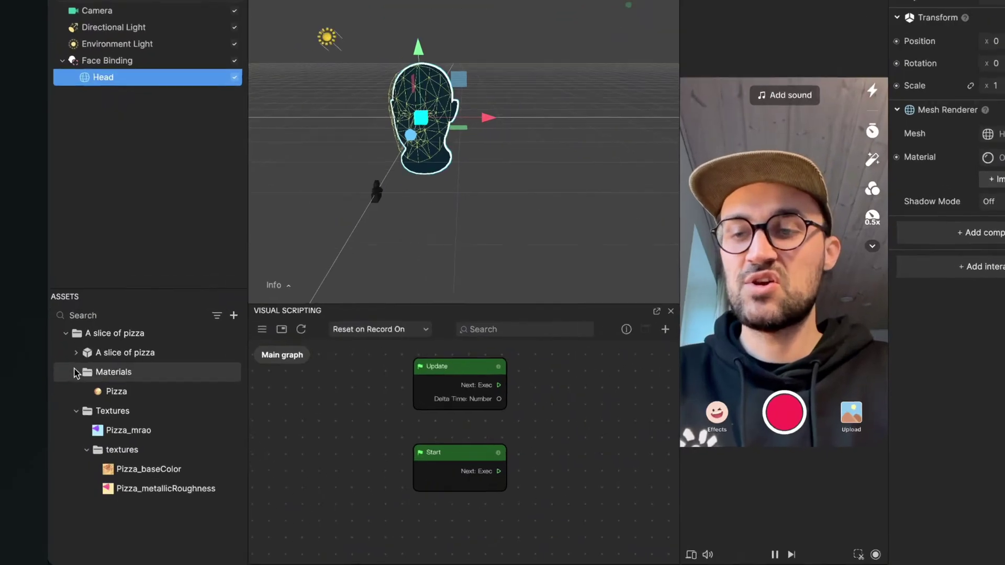
left_click(73, 398)
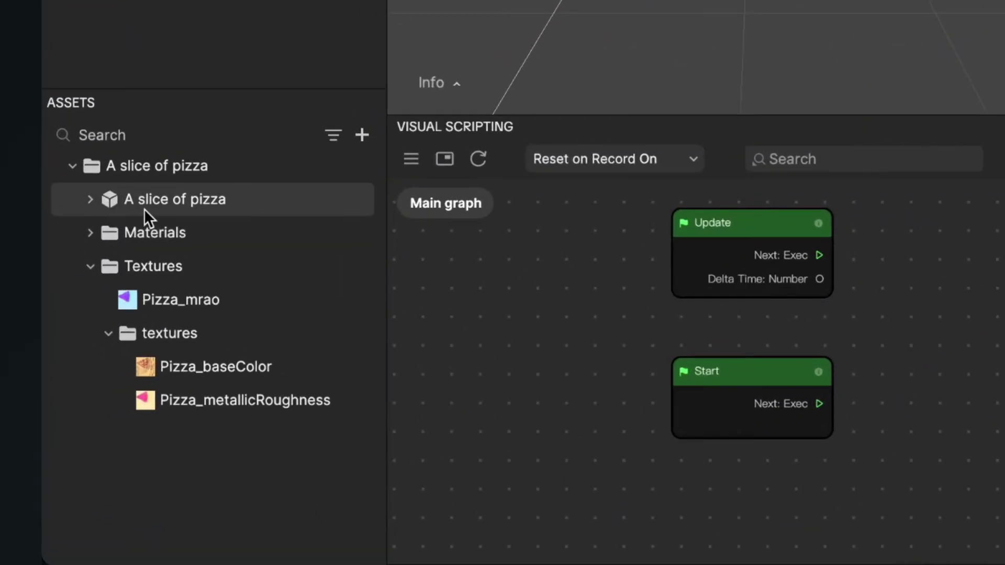
left_click(89, 265)
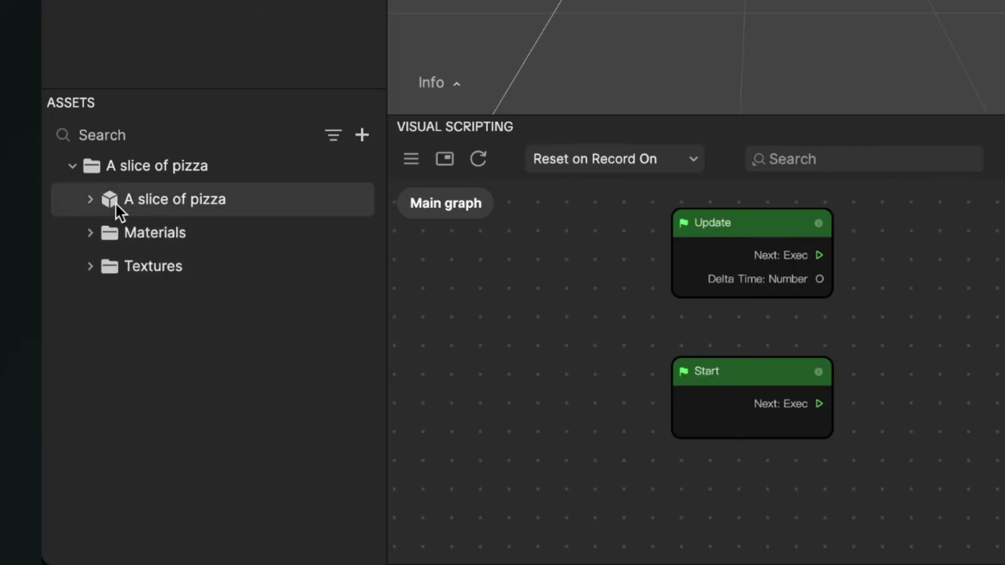
left_click_drag(109, 203, 140, 176)
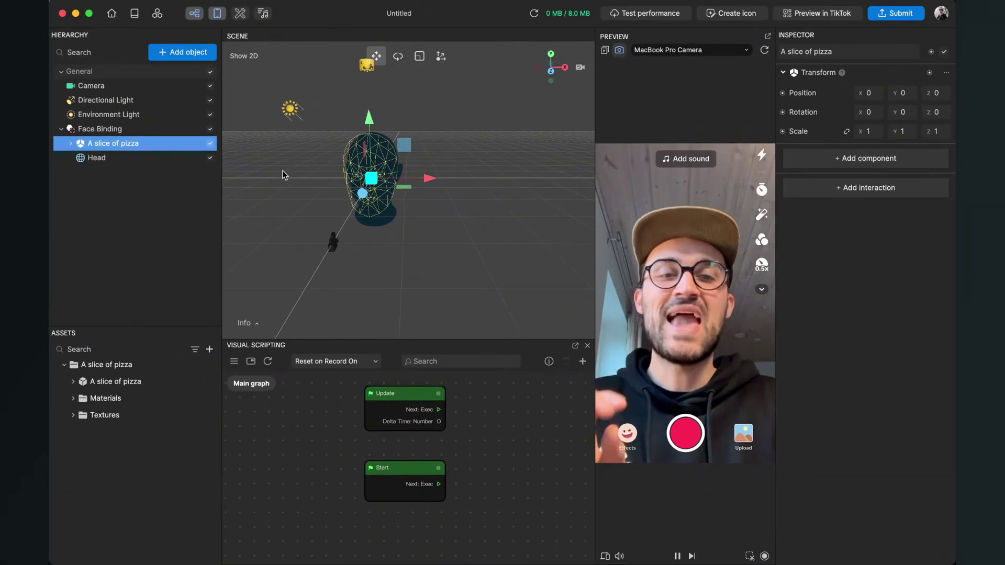
- From a three-quarter view, push the pizza slice forward to Position Z 10.87
scroll(300, 167, "up", 5)
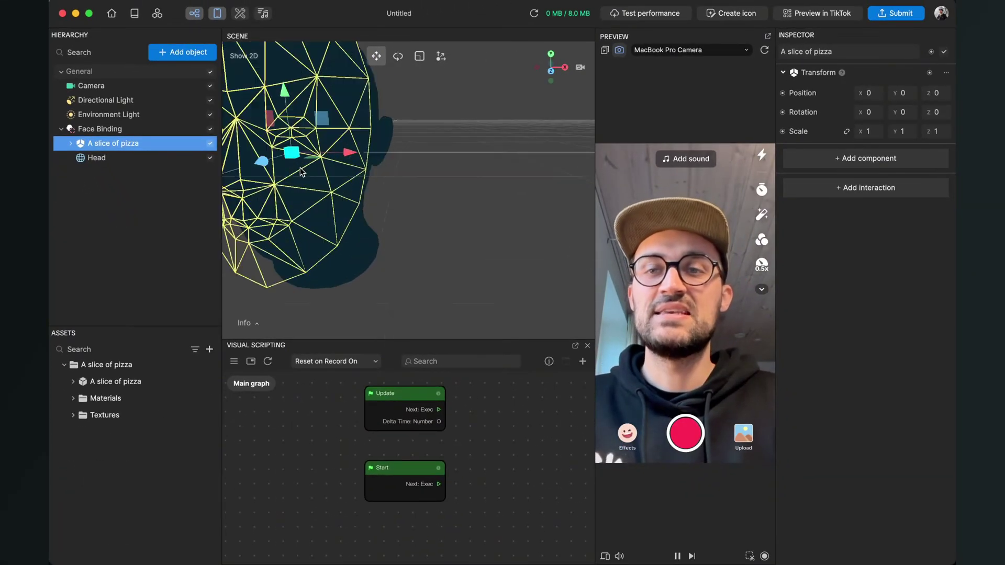
scroll(300, 168, "down", 4)
left_click_drag(294, 188, 305, 206, "alt")
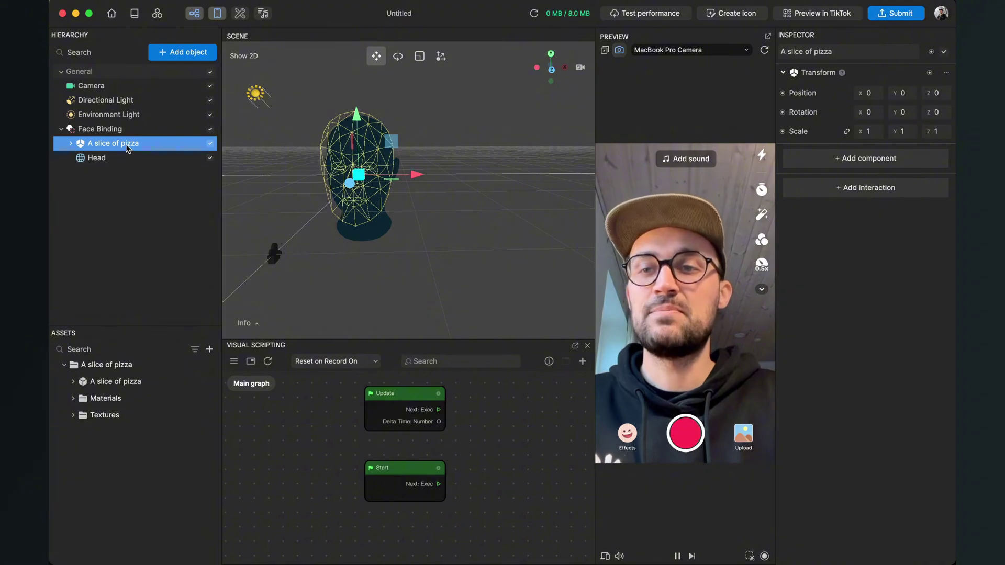
left_click_drag(322, 203, 316, 235, "alt")
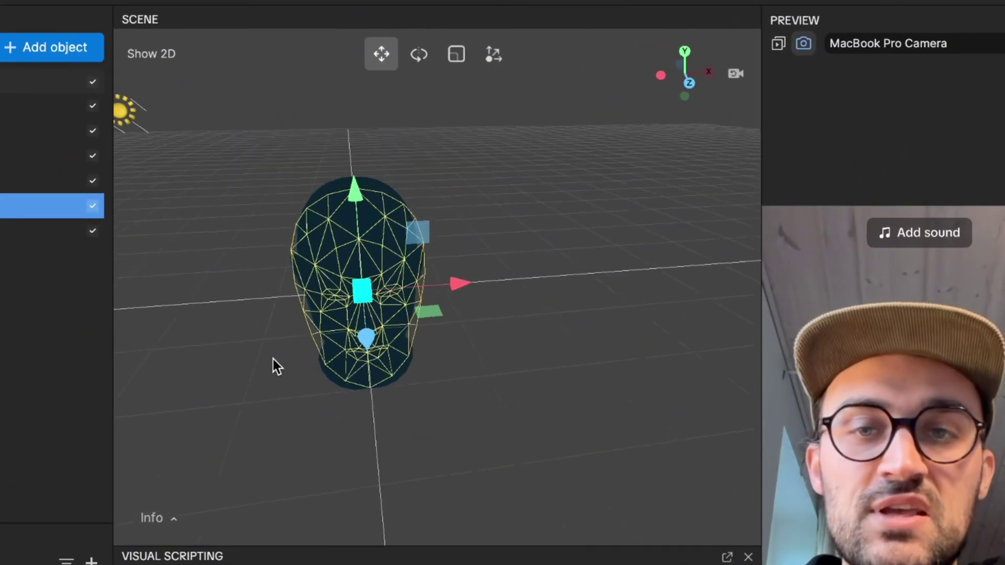
left_click_drag(272, 359, 161, 337, "alt")
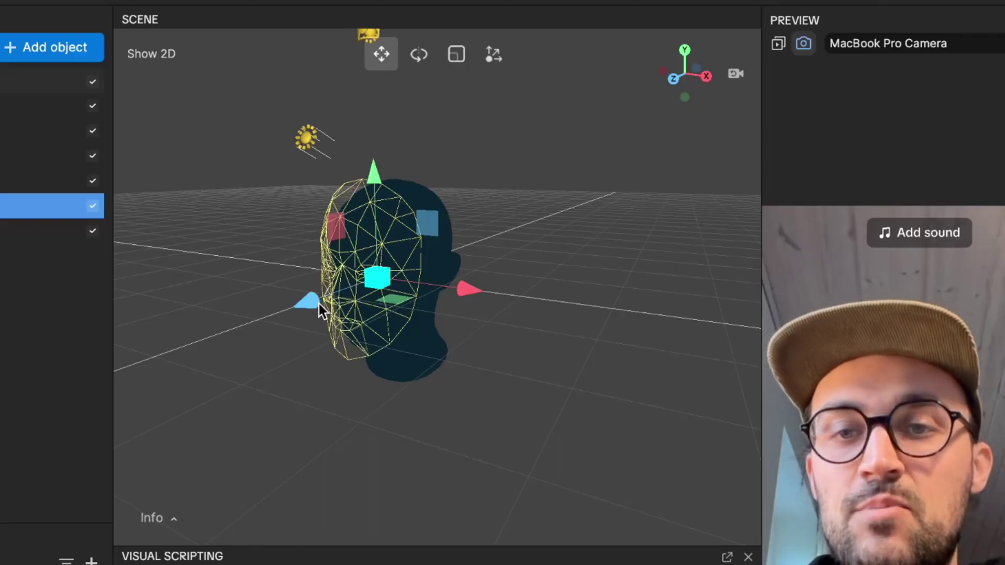
left_click_drag(319, 305, 210, 346)
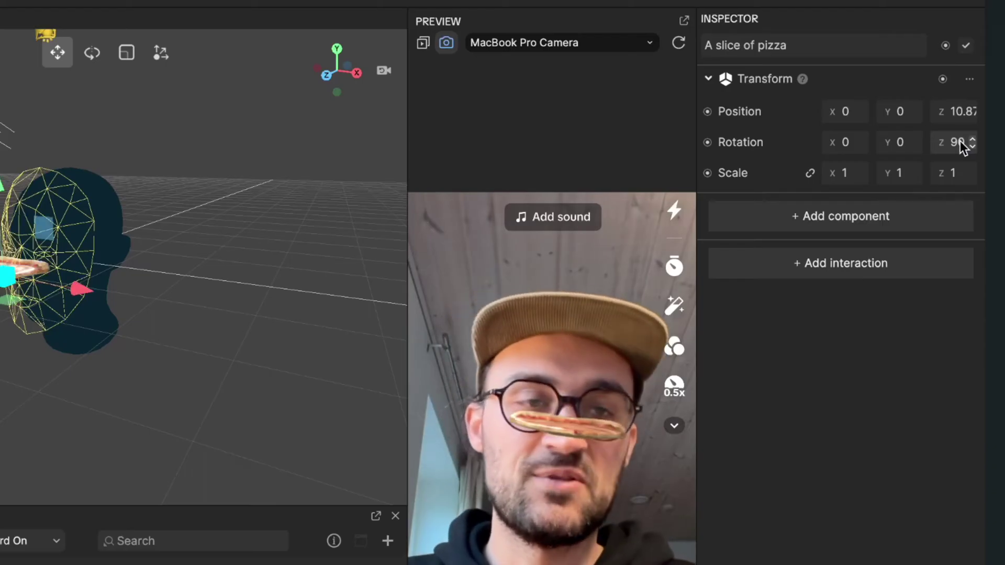
- Rotate the pizza slice 90 on X and scale it uniformly to 3
type("90")
key("Return")
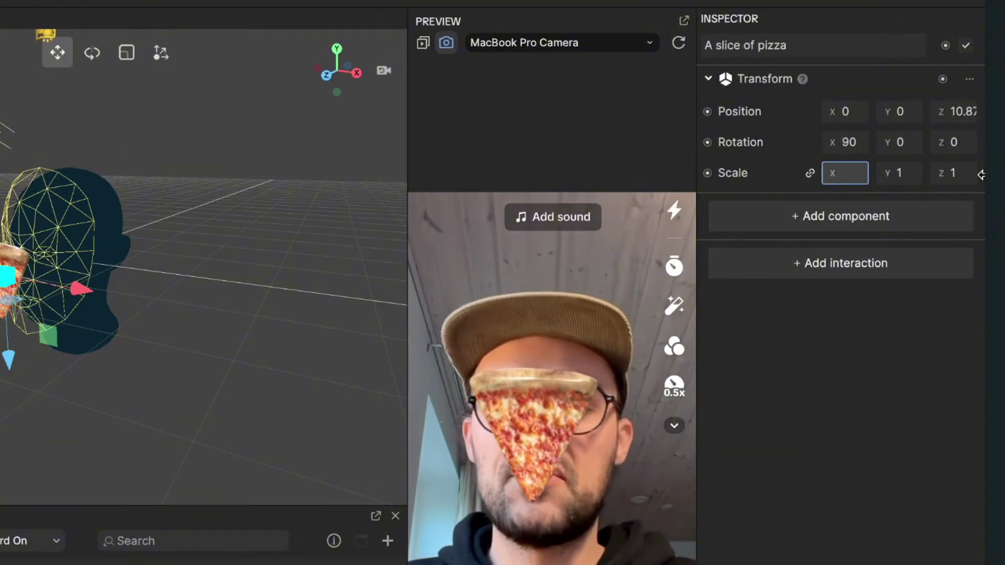
key("Return")
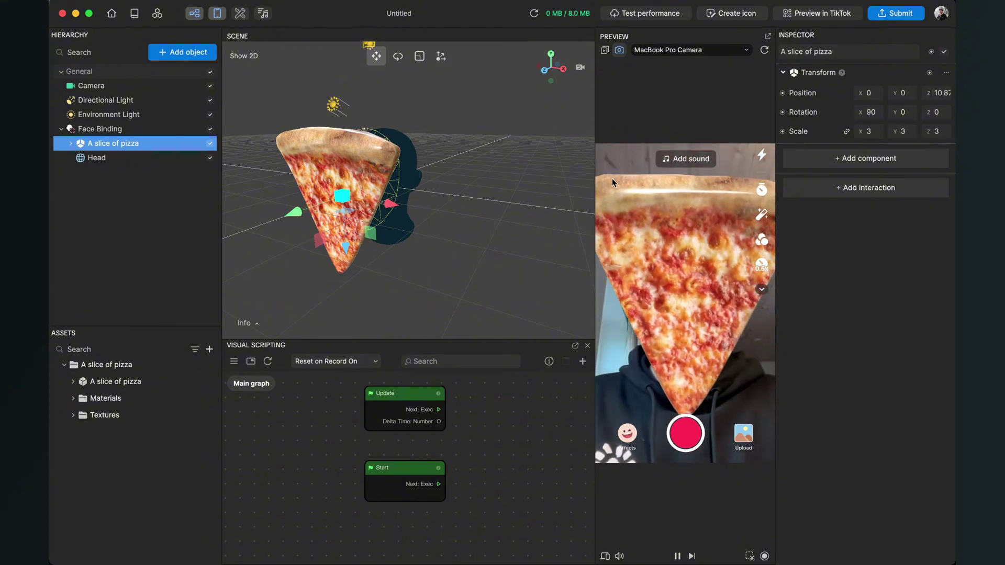
- Bring the pizza slice back to Position Z 3 and switch off the Head occluder
left_click_drag(291, 216, 318, 208)
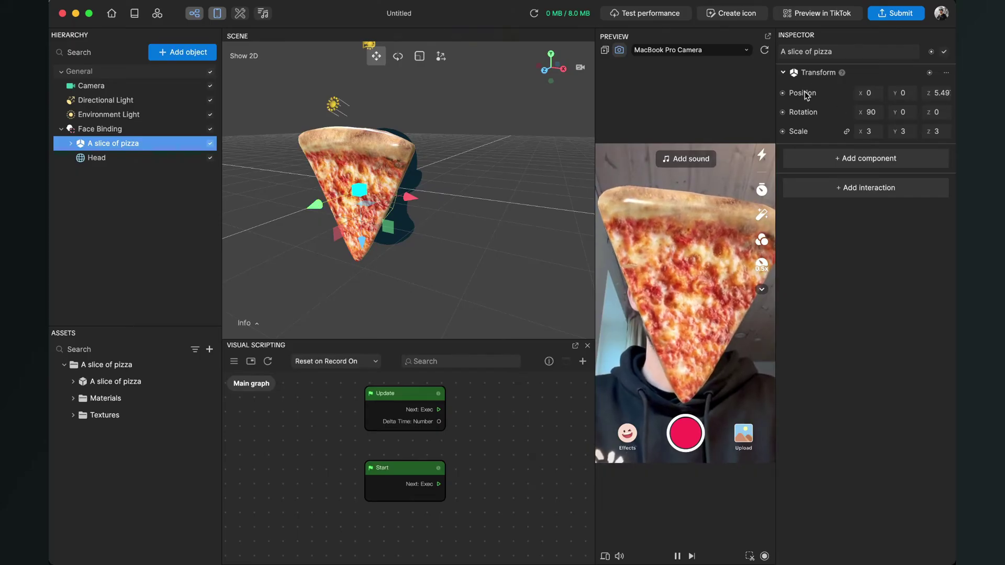
mouse_move(313, 208)
left_mouse_down()
mouse_move(334, 198)
mouse_move(324, 202)
left_mouse_up()
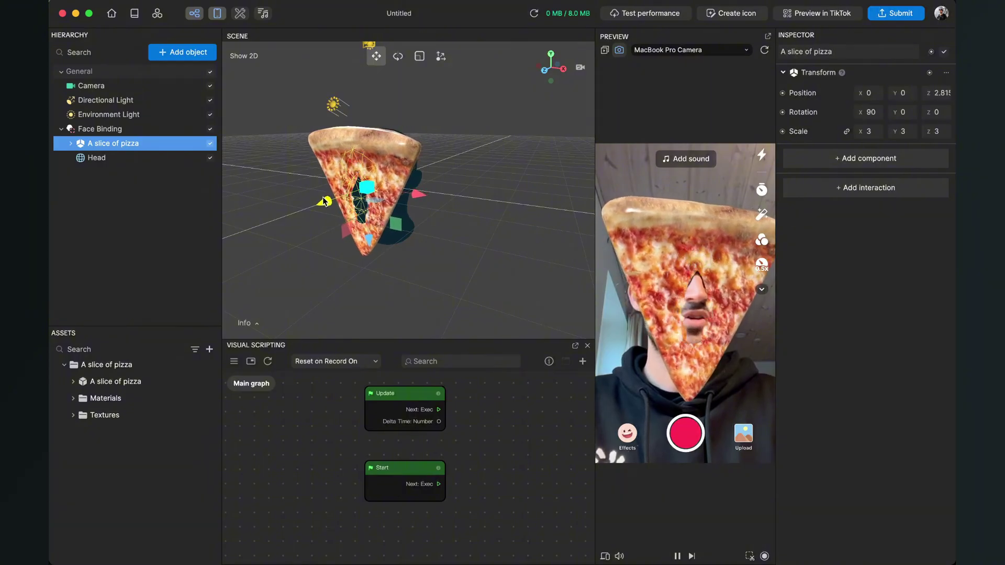
left_click(937, 93)
type("3")
key("Return")
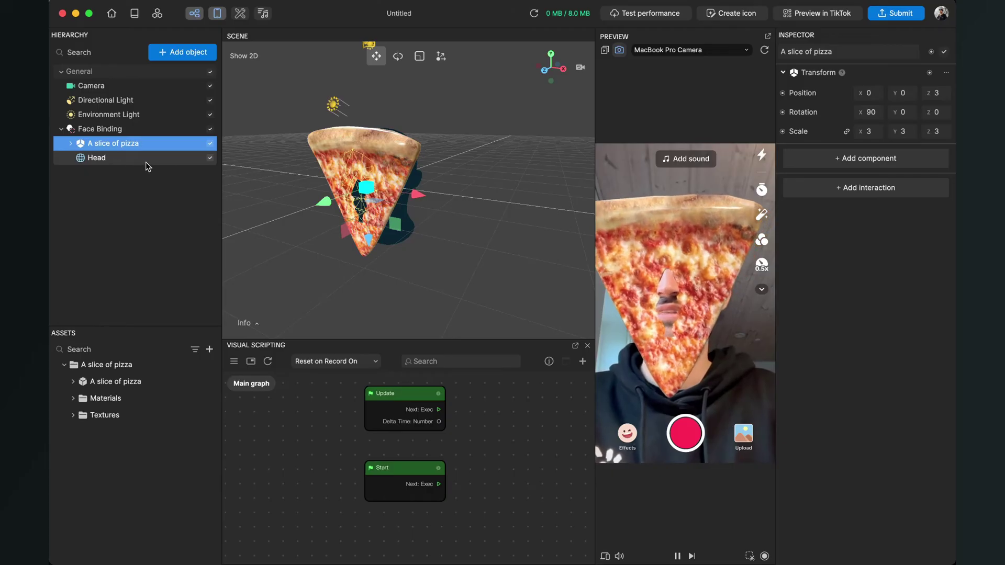
left_click(211, 160)
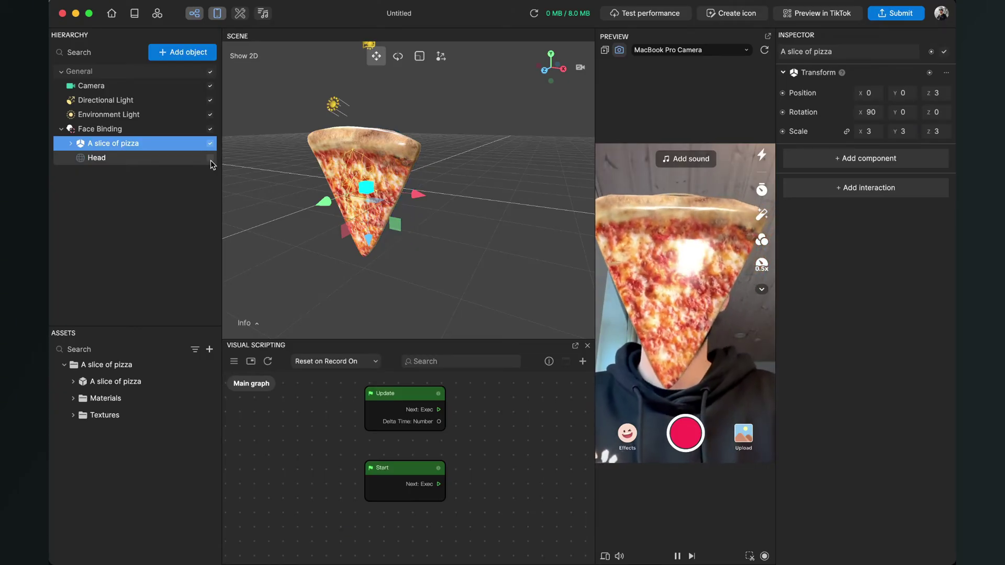
- Untick the Head object so the pizza slice fully covers the face
left_click(211, 160)
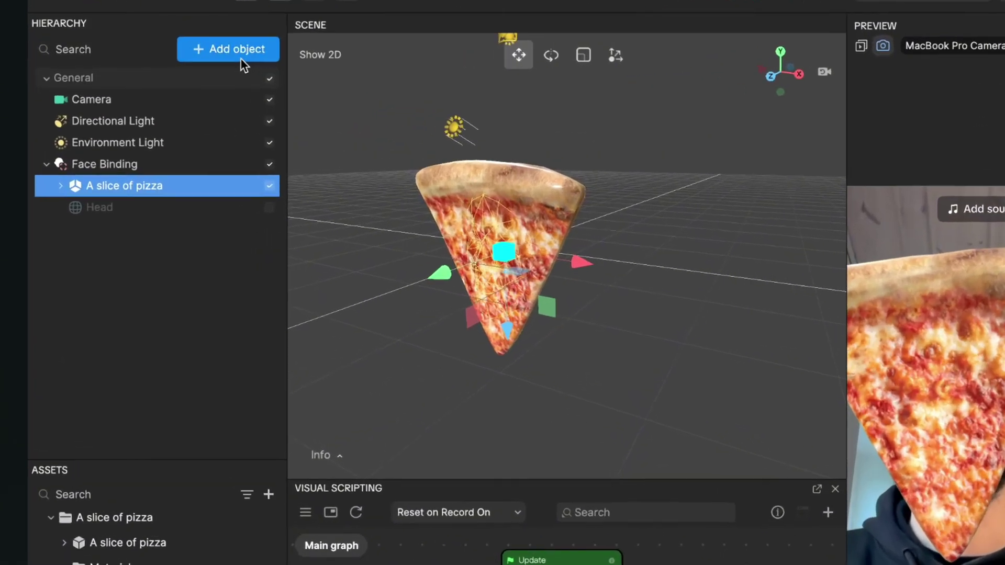
left_click(192, 59)
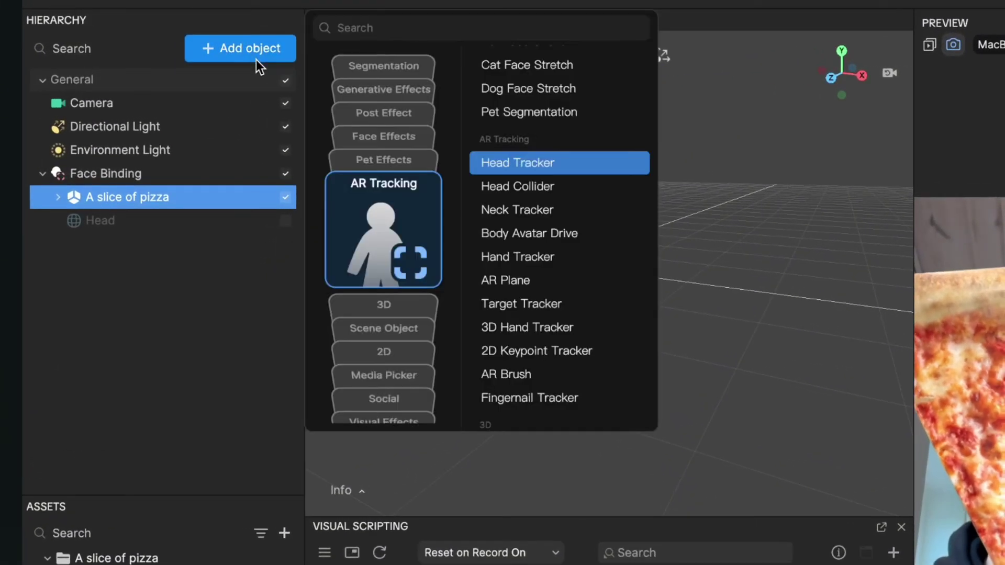
- Add a Face Effects Face Inset for the mouth and move it higher on the face
scroll(401, 133, "up", 2)
scroll(384, 240, "down", 2)
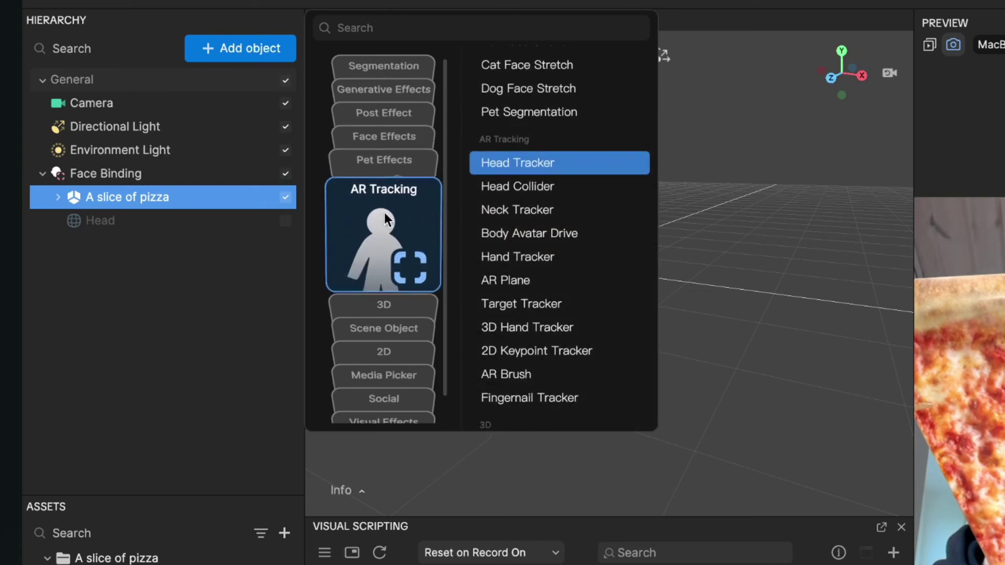
left_click(394, 136)
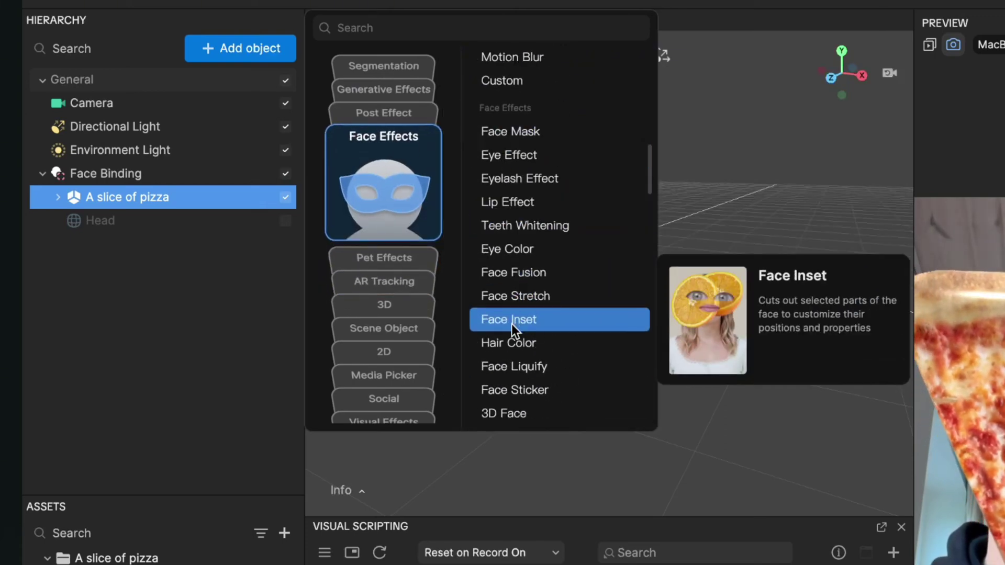
left_click(505, 319)
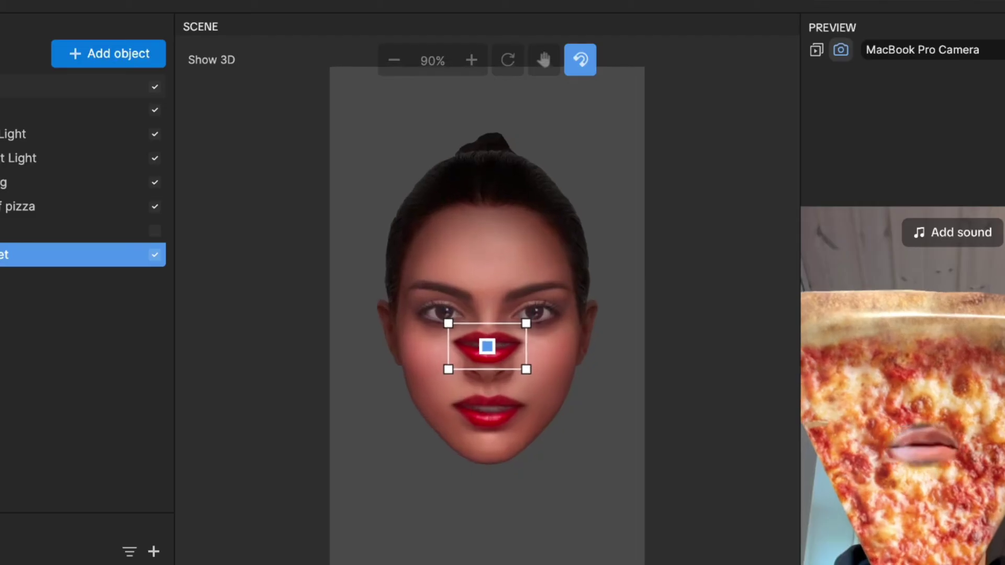
left_click_drag(514, 353, 522, 417)
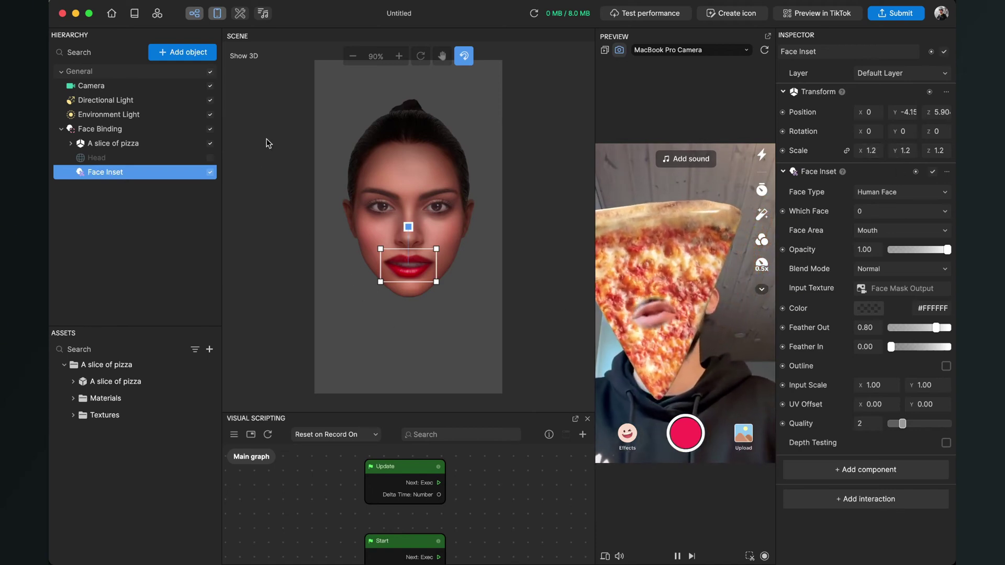
left_click(192, 54)
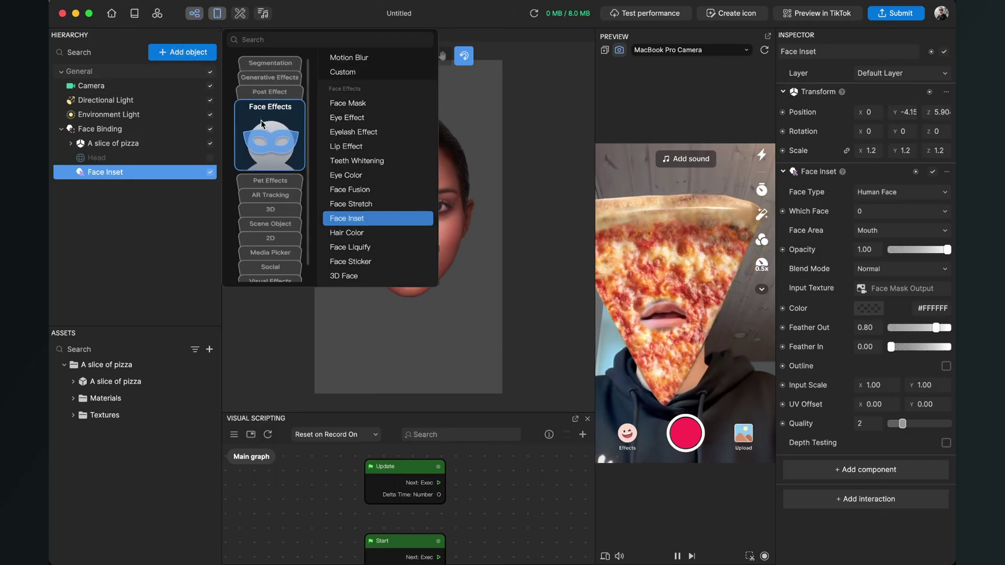
- Add a second Face Inset and rename it 'Left Eye'
left_click(346, 223)
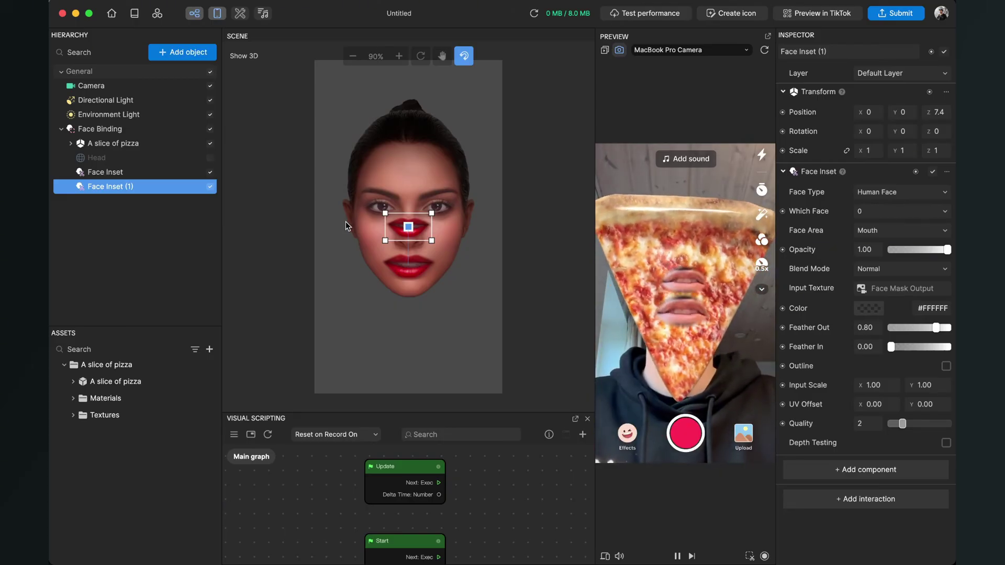
right_click(114, 192)
left_click(146, 214)
type("Left Eye")
key("Return")
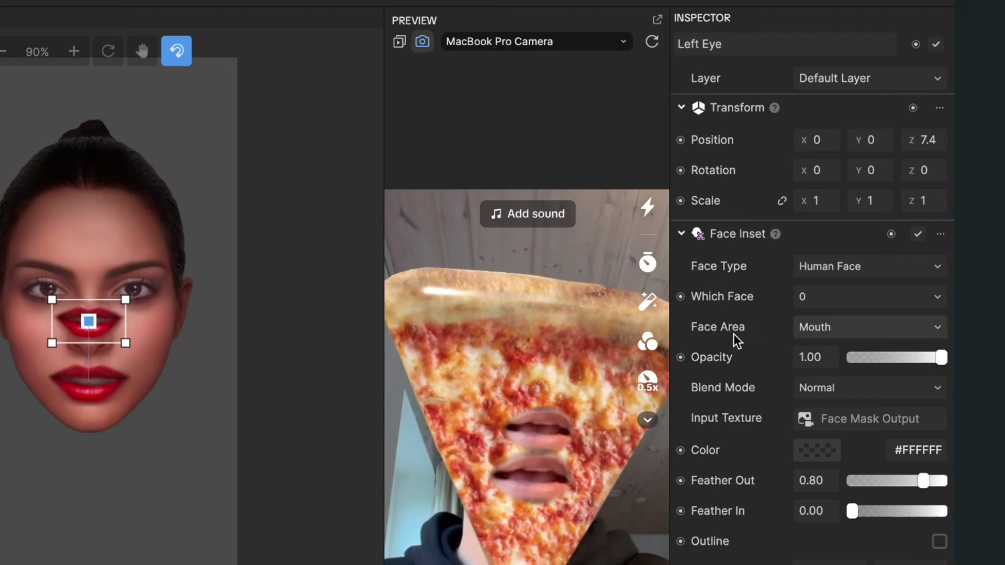
- Set the Left Eye inset's Face Area to Left Eye
left_click(847, 327)
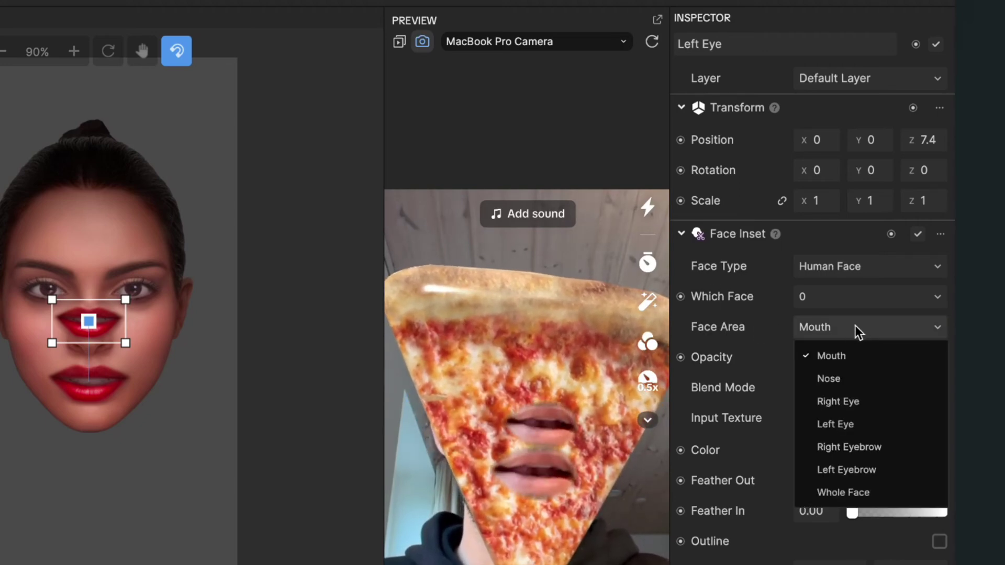
left_click(842, 424)
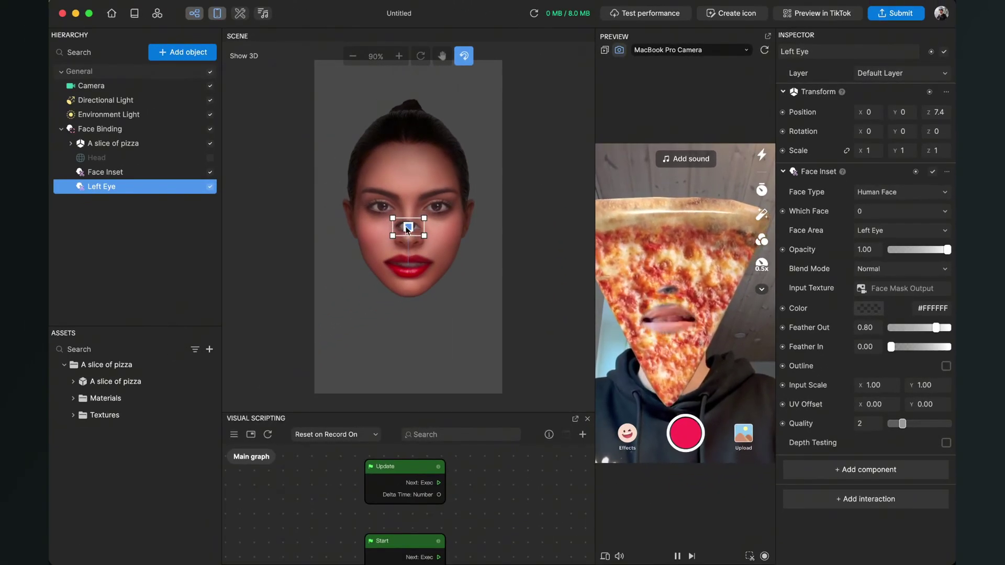
left_click(399, 228)
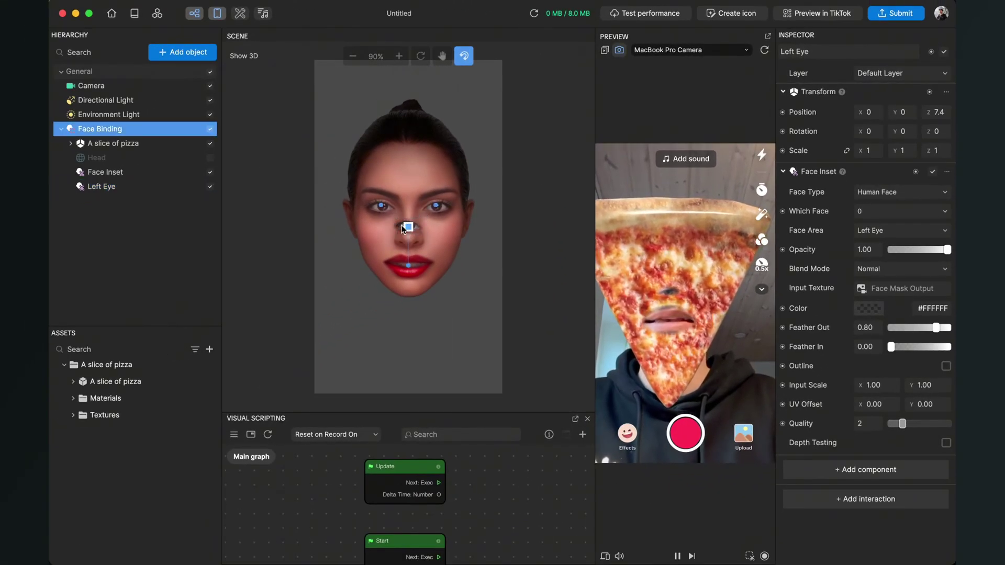
left_click(102, 187)
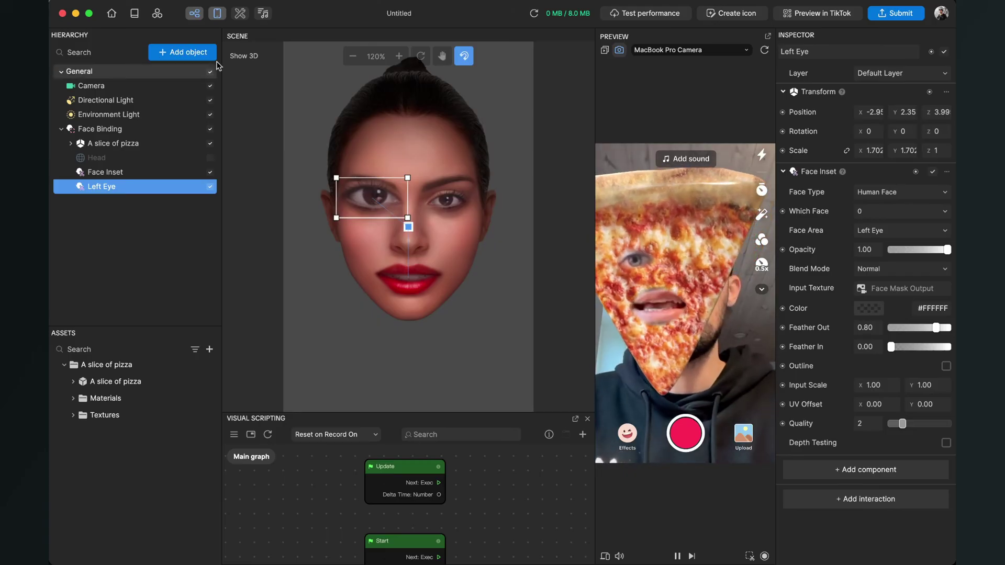
left_click(194, 53)
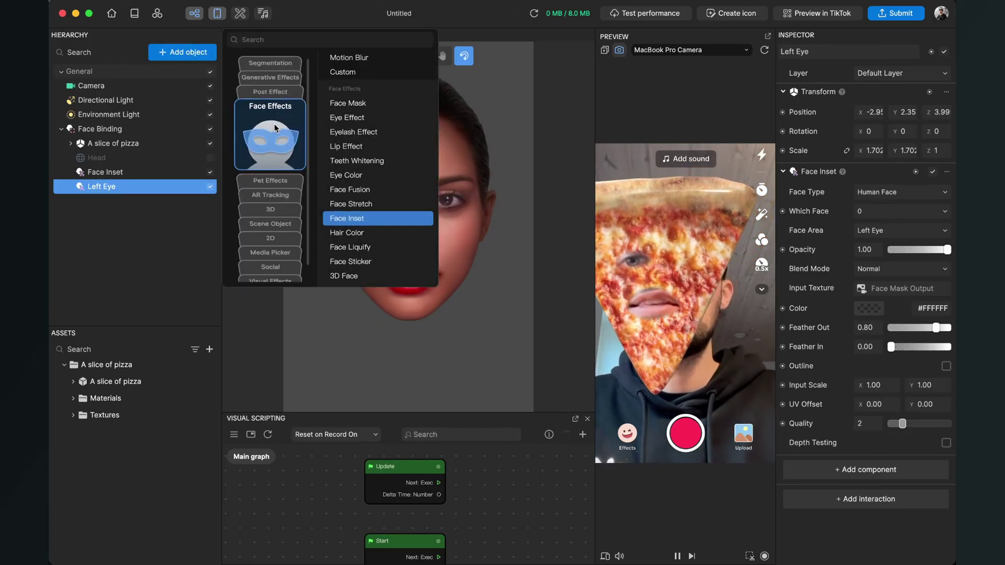
- Add a third Face Inset and rename it 'Right Eye'
left_click(368, 218)
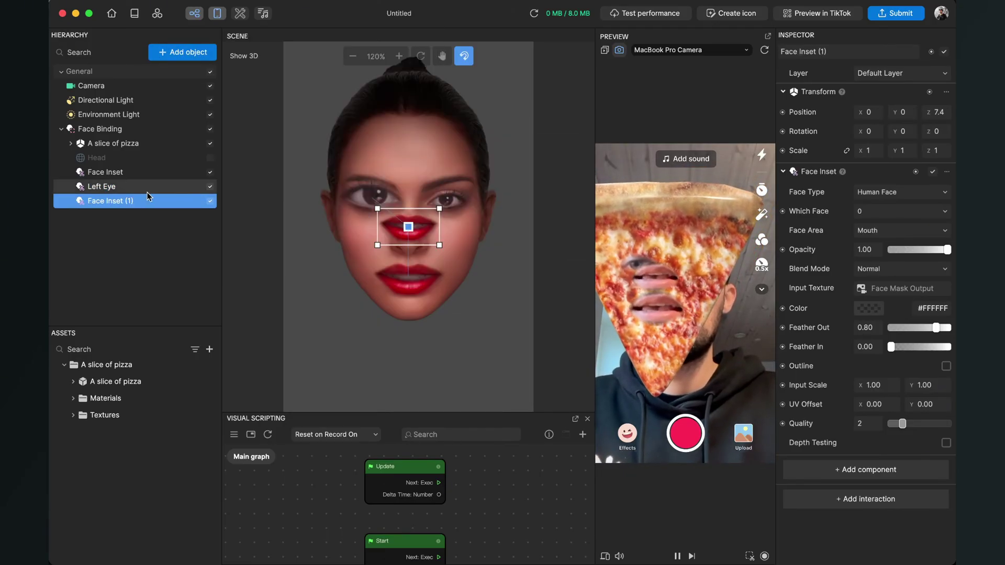
right_click(127, 209)
left_click(144, 224)
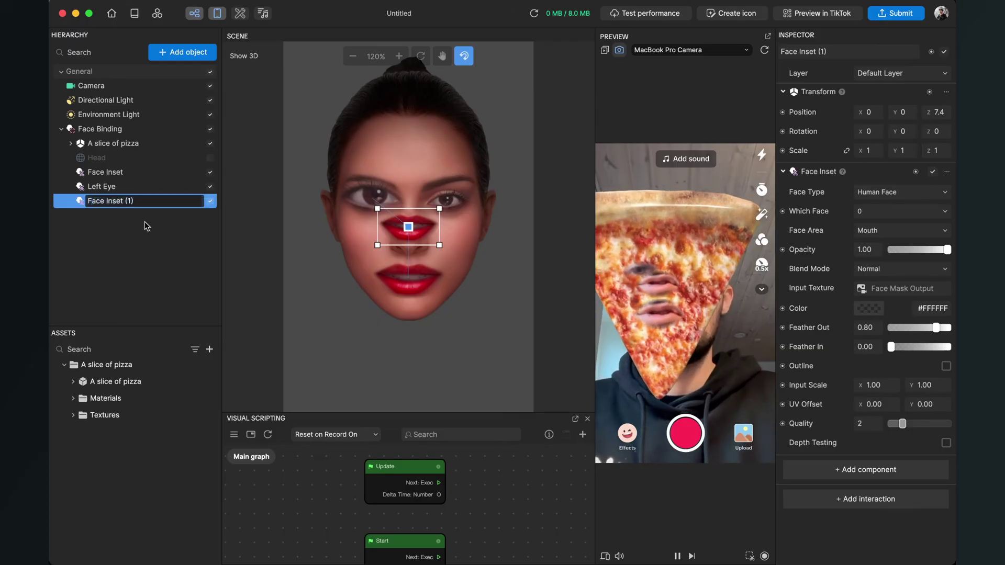
type("Right Eye")
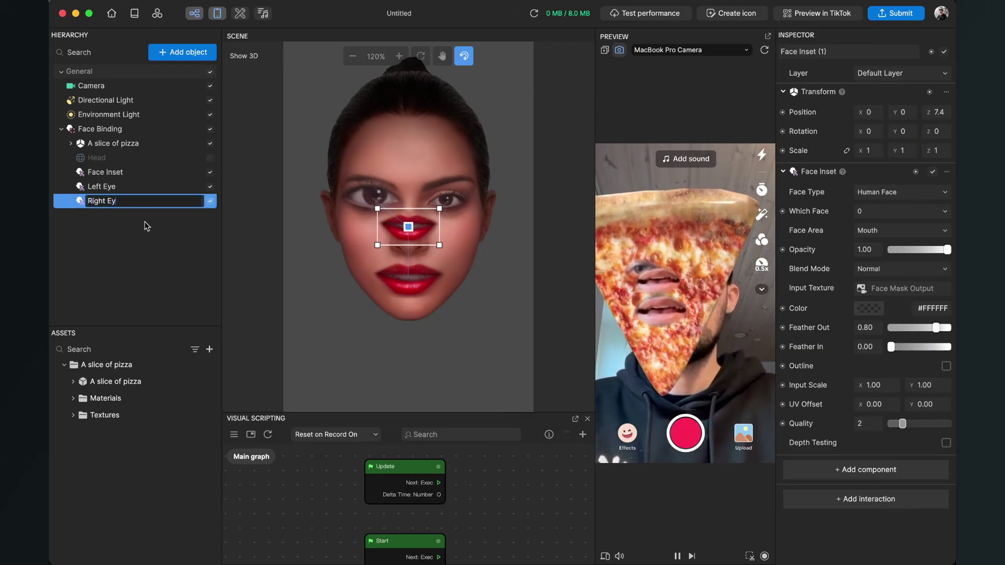
key("Return")
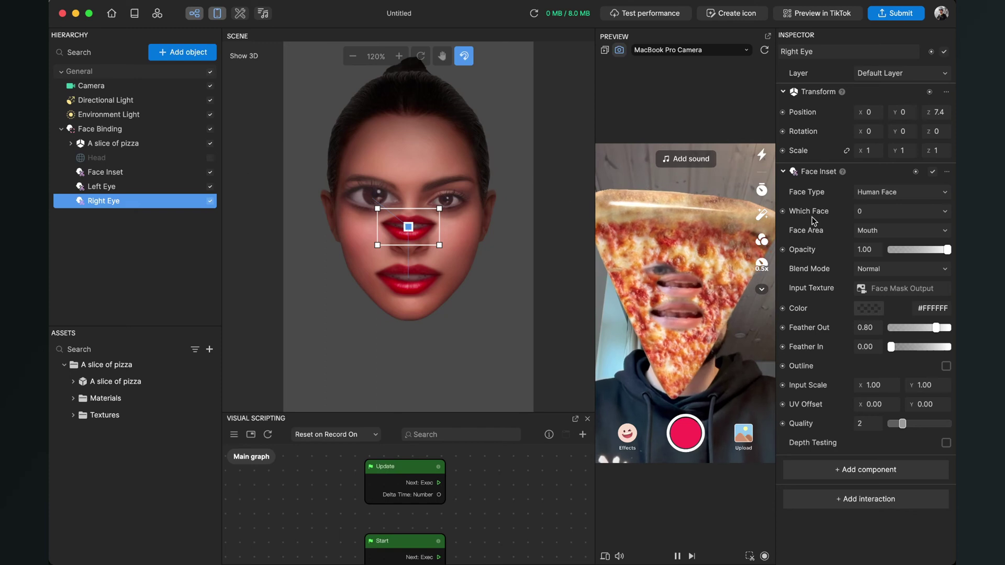
- Set the inset's Face Area to Right Eye, then select the pizza slice
left_click(876, 233)
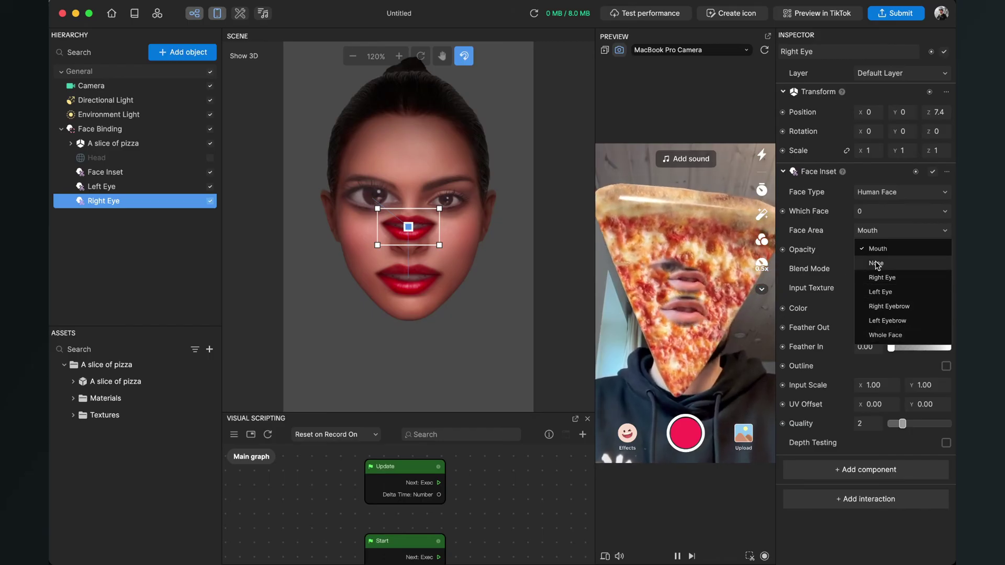
left_click(879, 292)
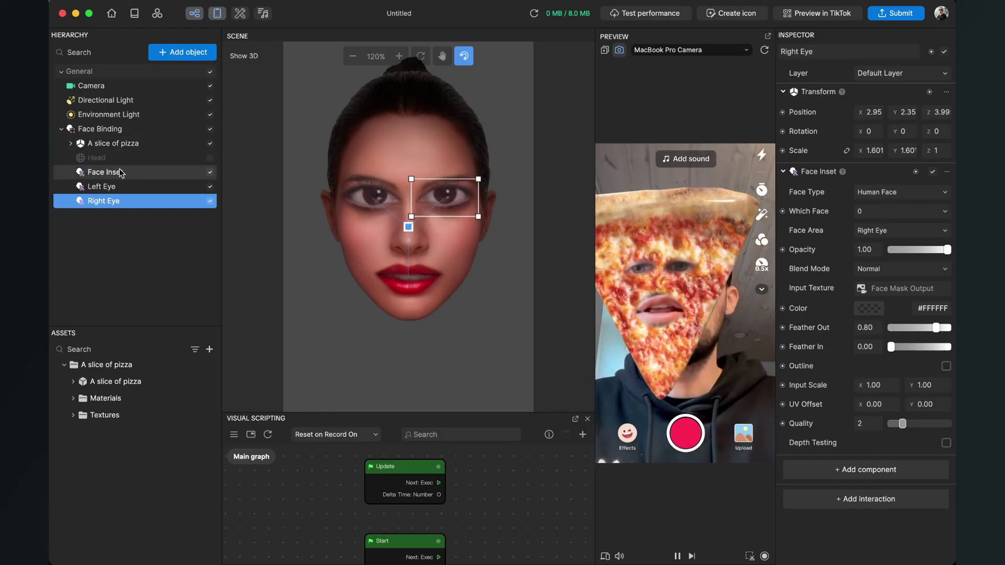
left_click(103, 143)
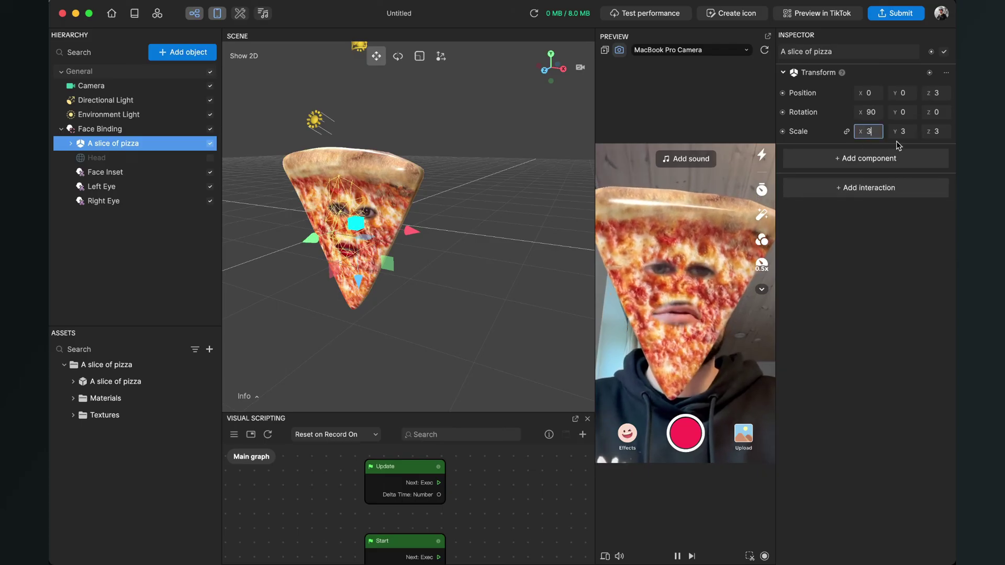
- Scale 'A slice of pizza' to 3.5 on all axes and expand its materials
type("3.5")
key("Return")
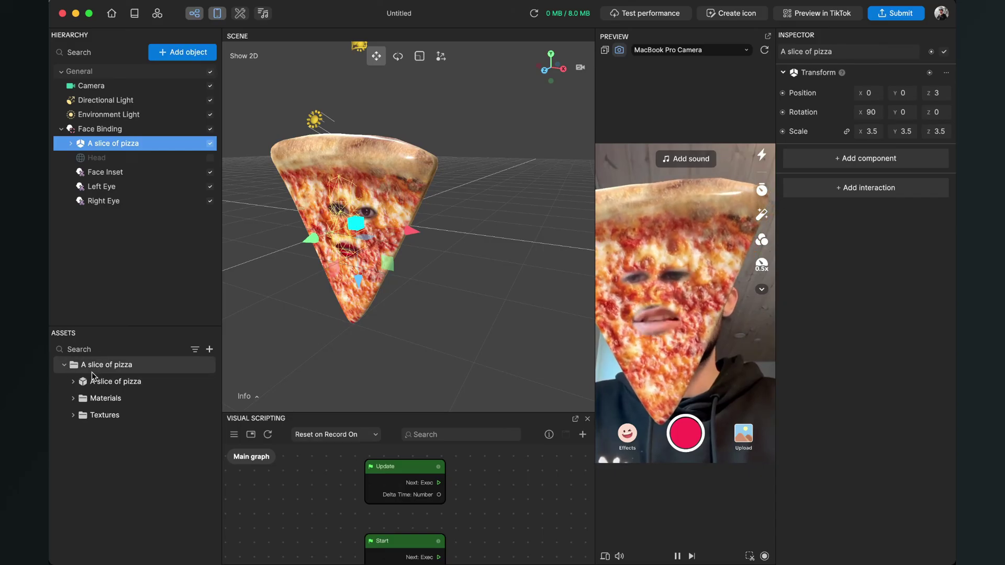
left_click(73, 400)
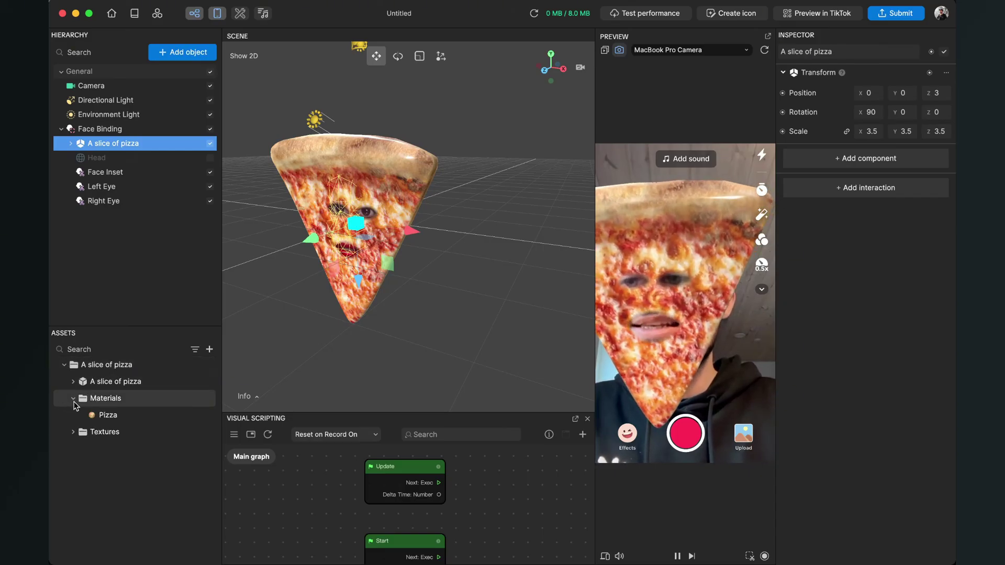
- Raise the Pizza material's Roughness from 0.30 to 1.00 and switch off its MRAO texture
left_click(117, 418)
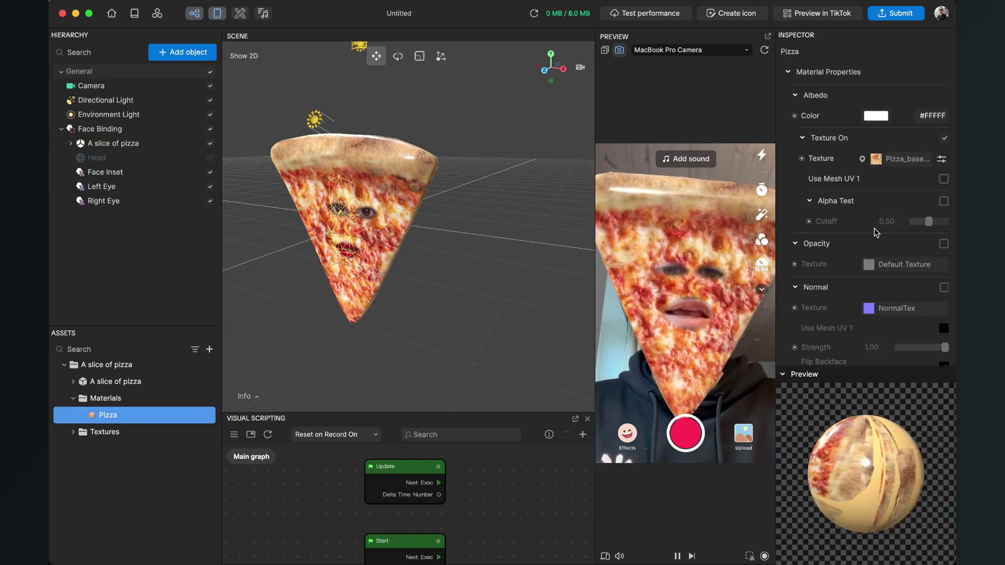
scroll(874, 228, "down", 2)
scroll(874, 228, "down", 6)
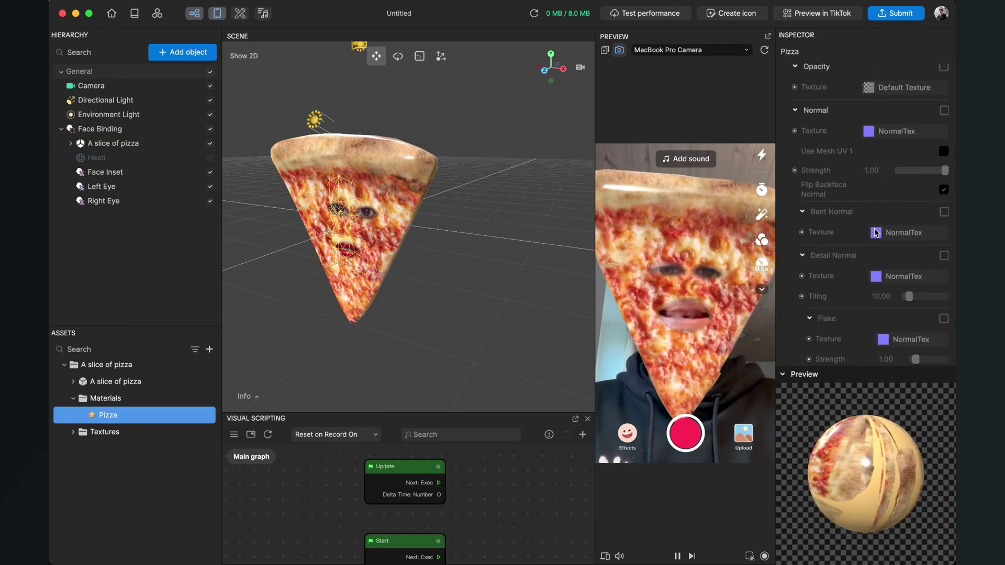
scroll(864, 250, "down", 2)
scroll(864, 249, "down", 9)
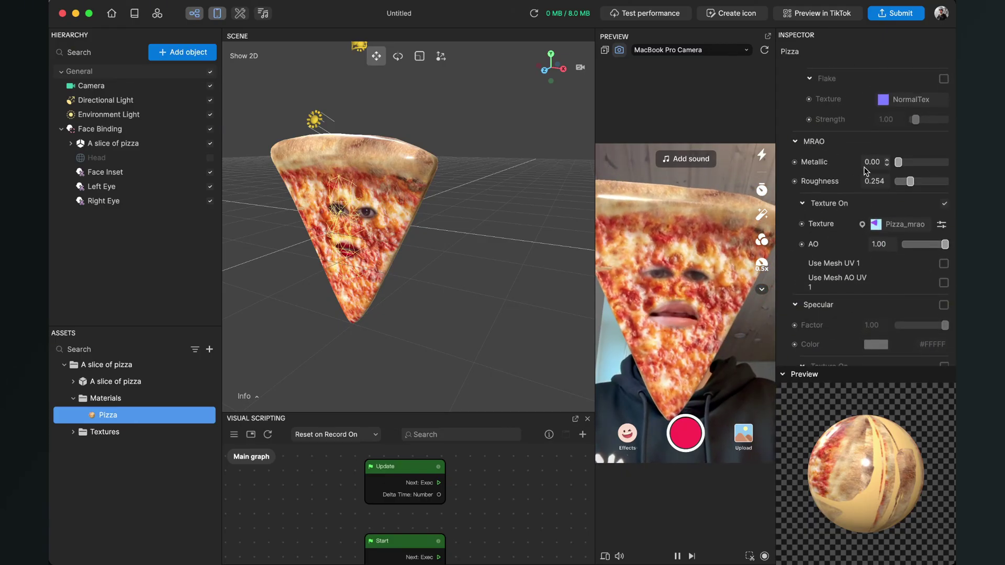
mouse_move(909, 181)
left_mouse_down()
mouse_move(944, 186)
mouse_move(914, 185)
left_mouse_up()
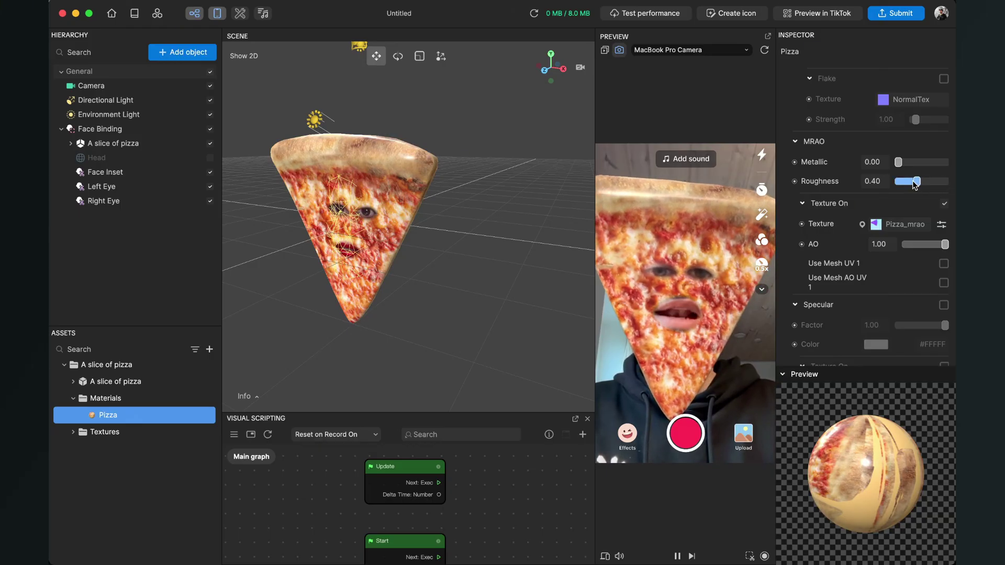
left_click(943, 204)
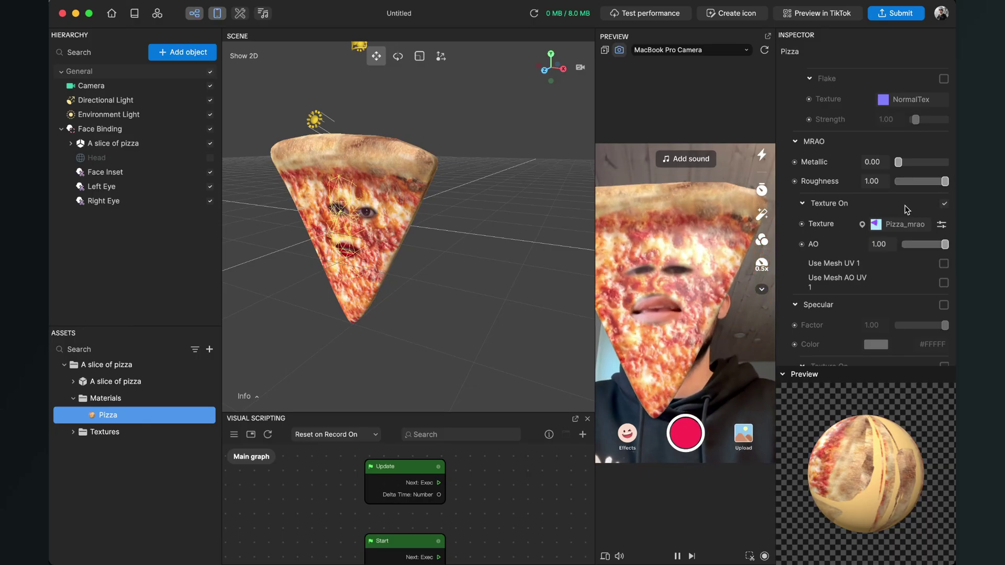
left_click(944, 204)
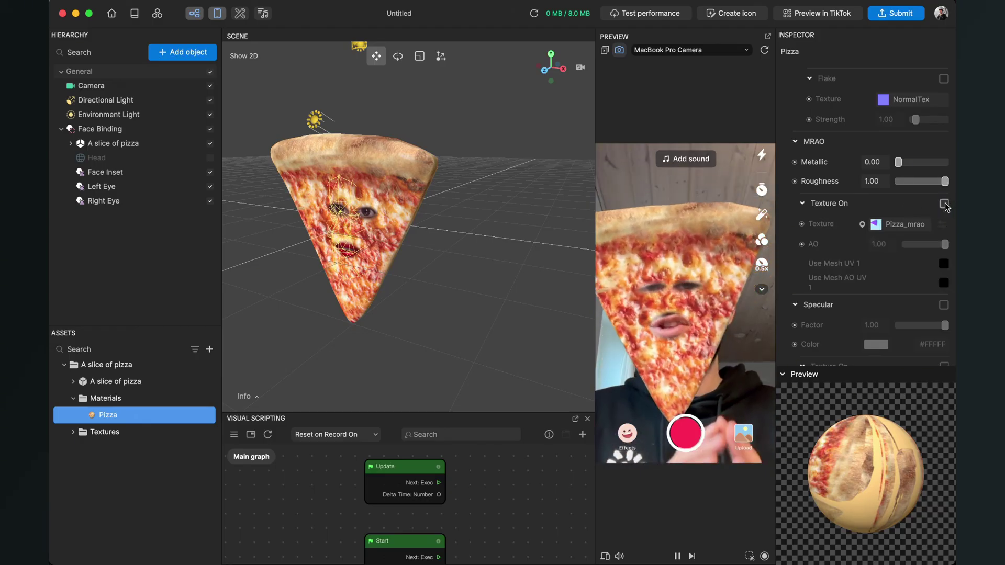